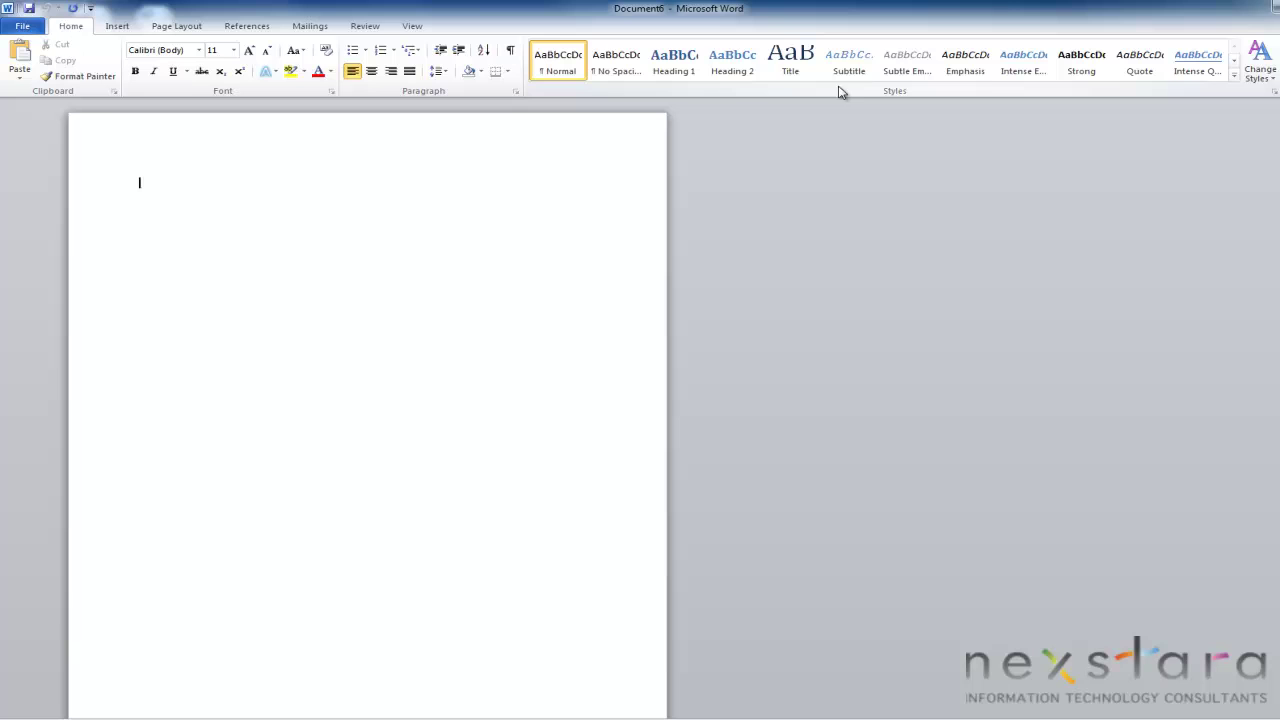
# Step: Examine the command sets for viewing, reviewing, mailings, basic formatting, inserting, page layout and references
pyautogui.click(414, 28)
pyautogui.click(370, 28)
pyautogui.click(308, 27)
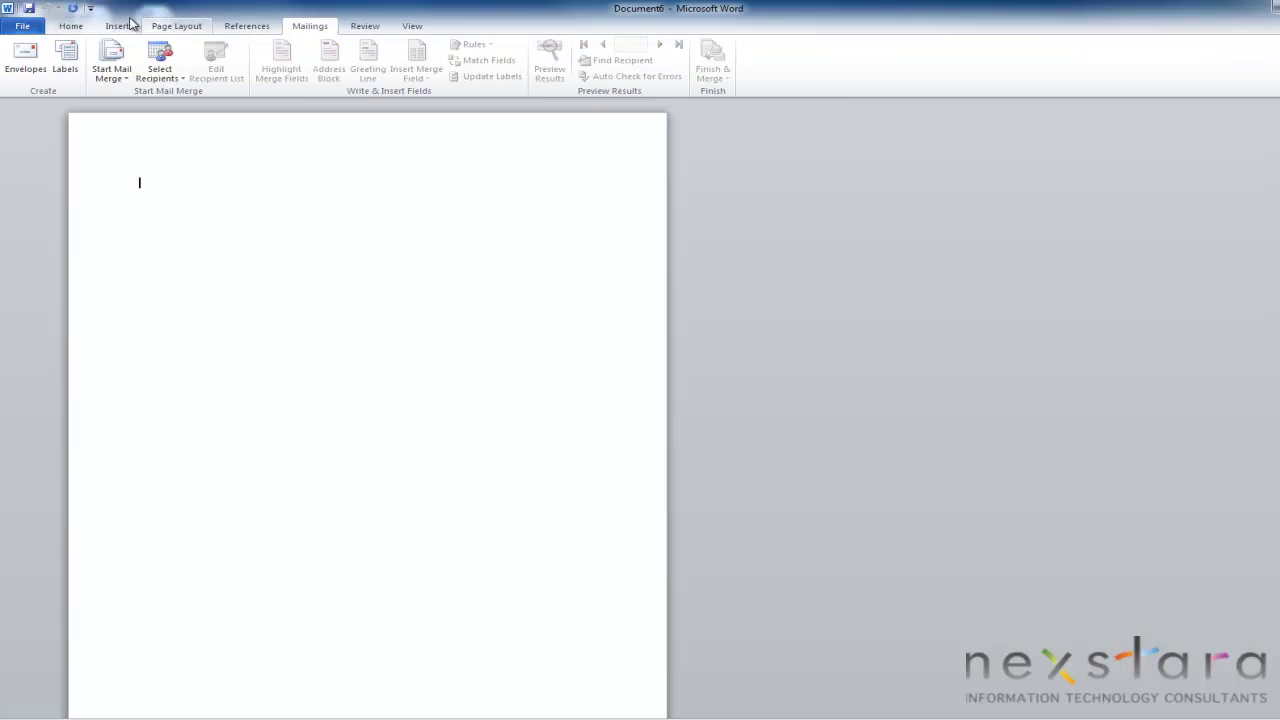
pyautogui.click(70, 26)
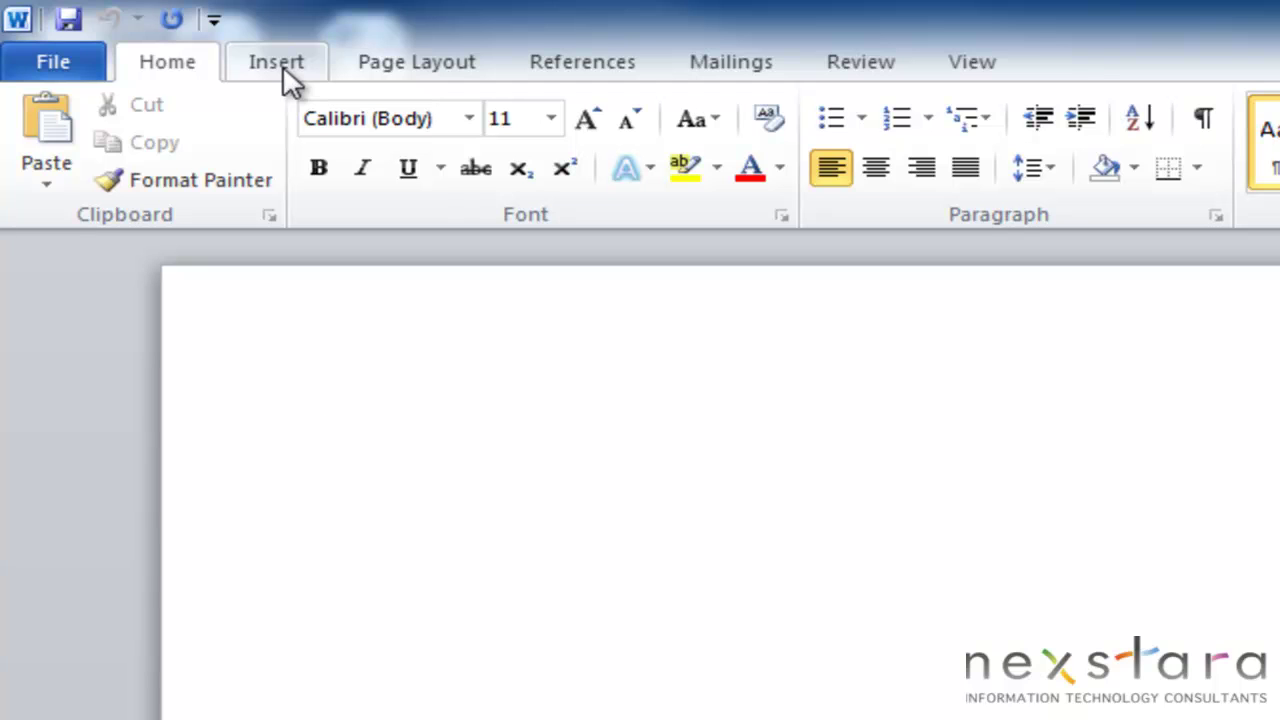
pyautogui.click(282, 59)
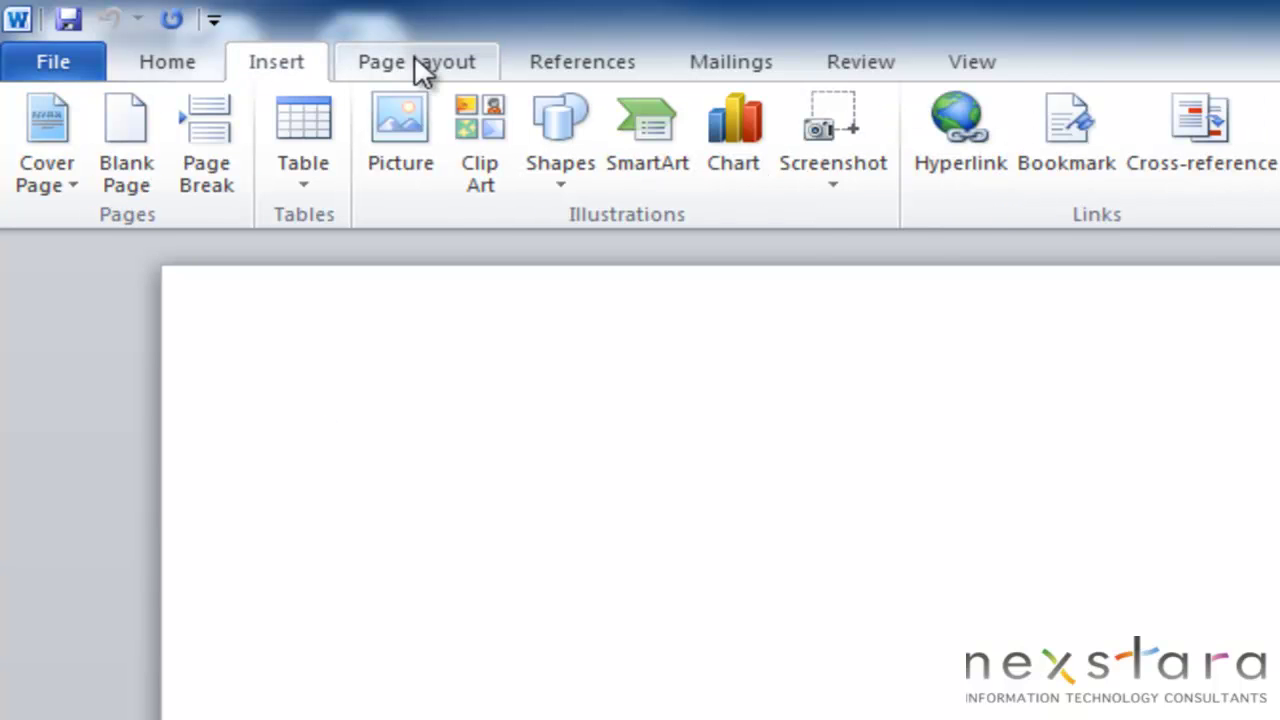
pyautogui.click(415, 60)
pyautogui.click(583, 66)
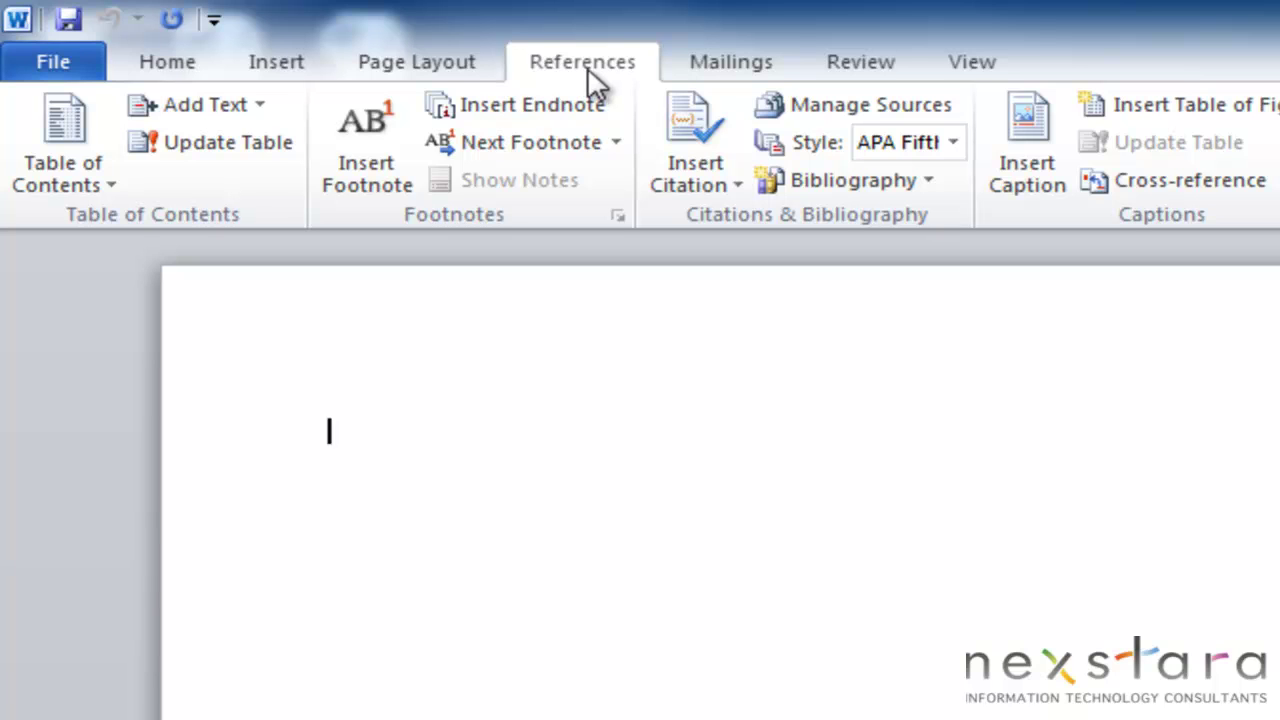
pyautogui.click(435, 67)
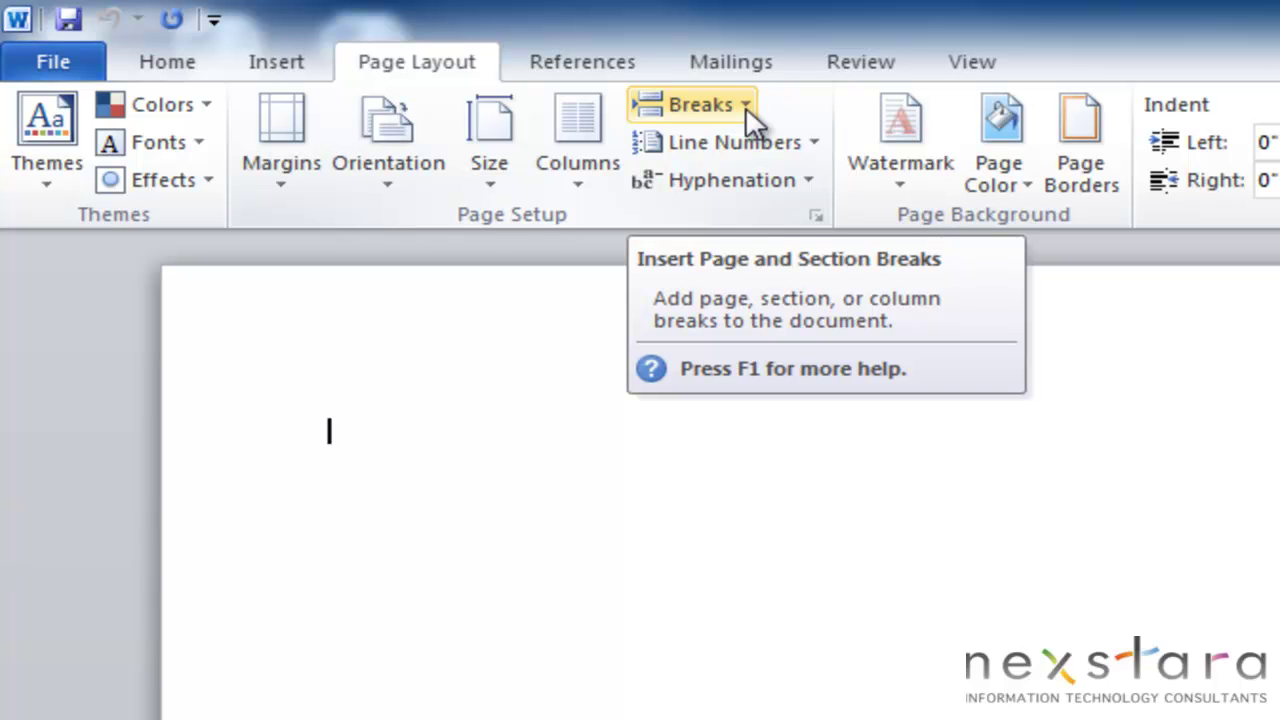
pyautogui.click(591, 65)
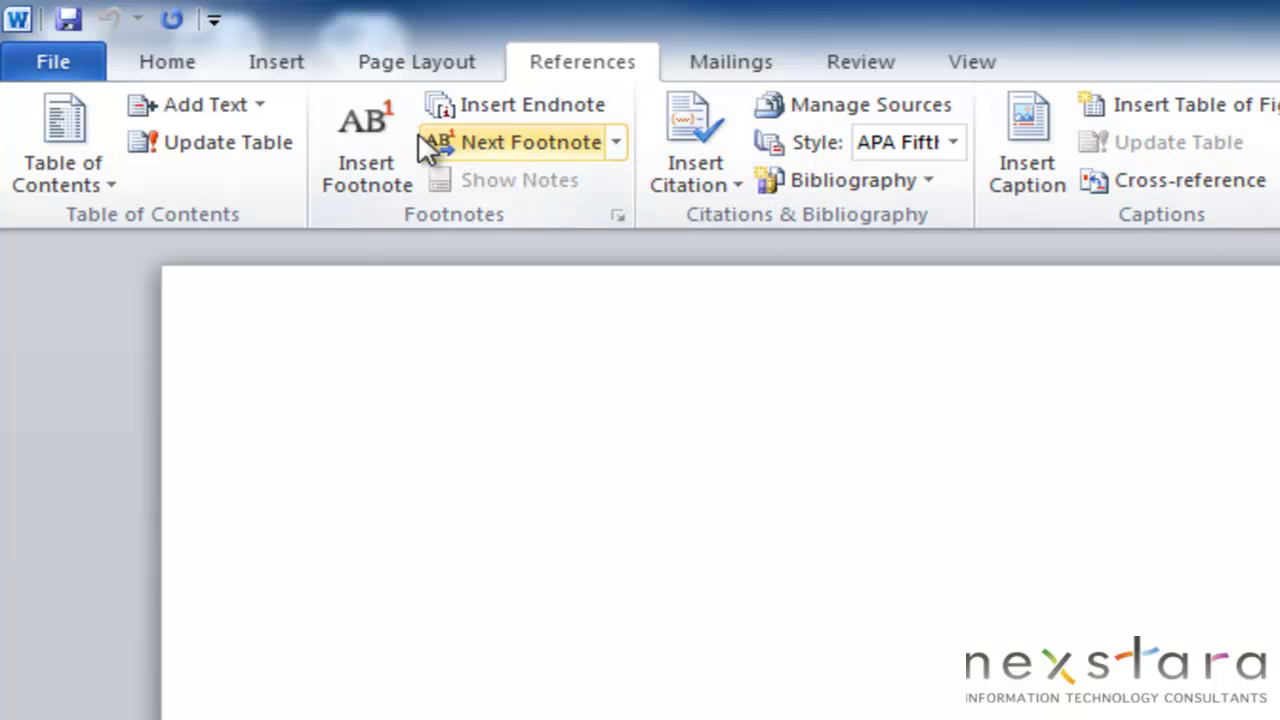
pyautogui.click(177, 67)
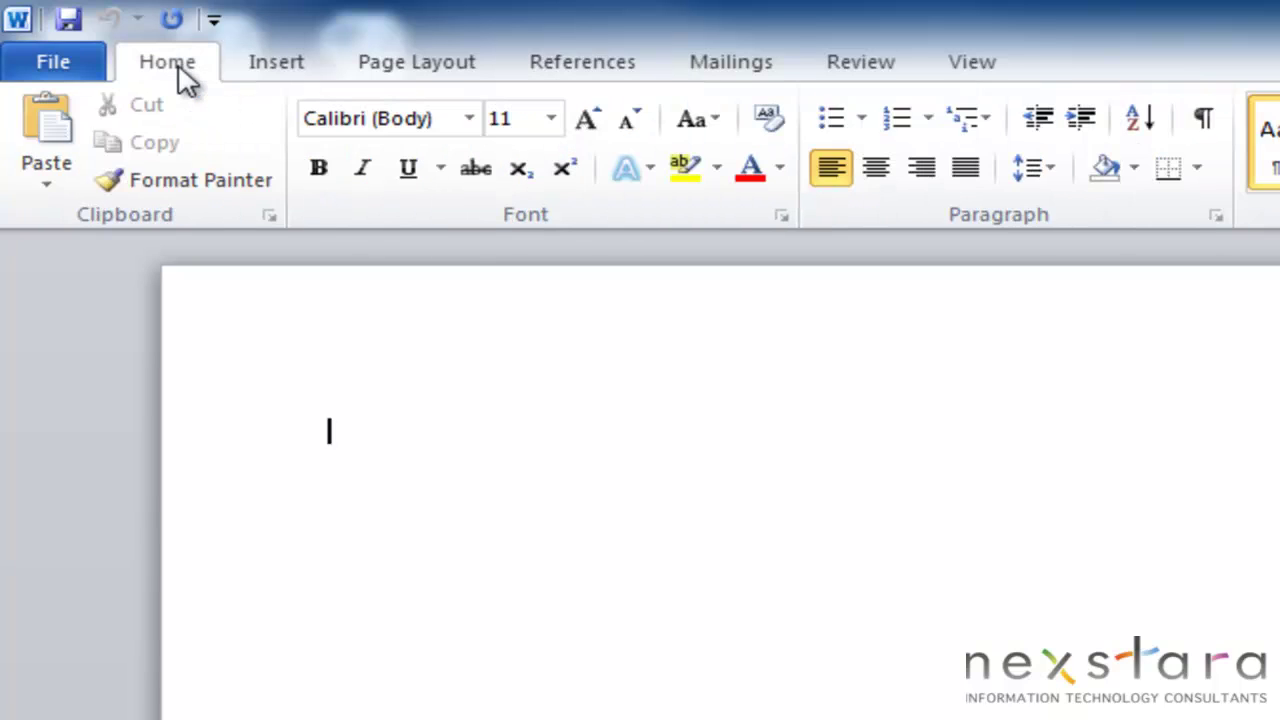
pyautogui.click(281, 68)
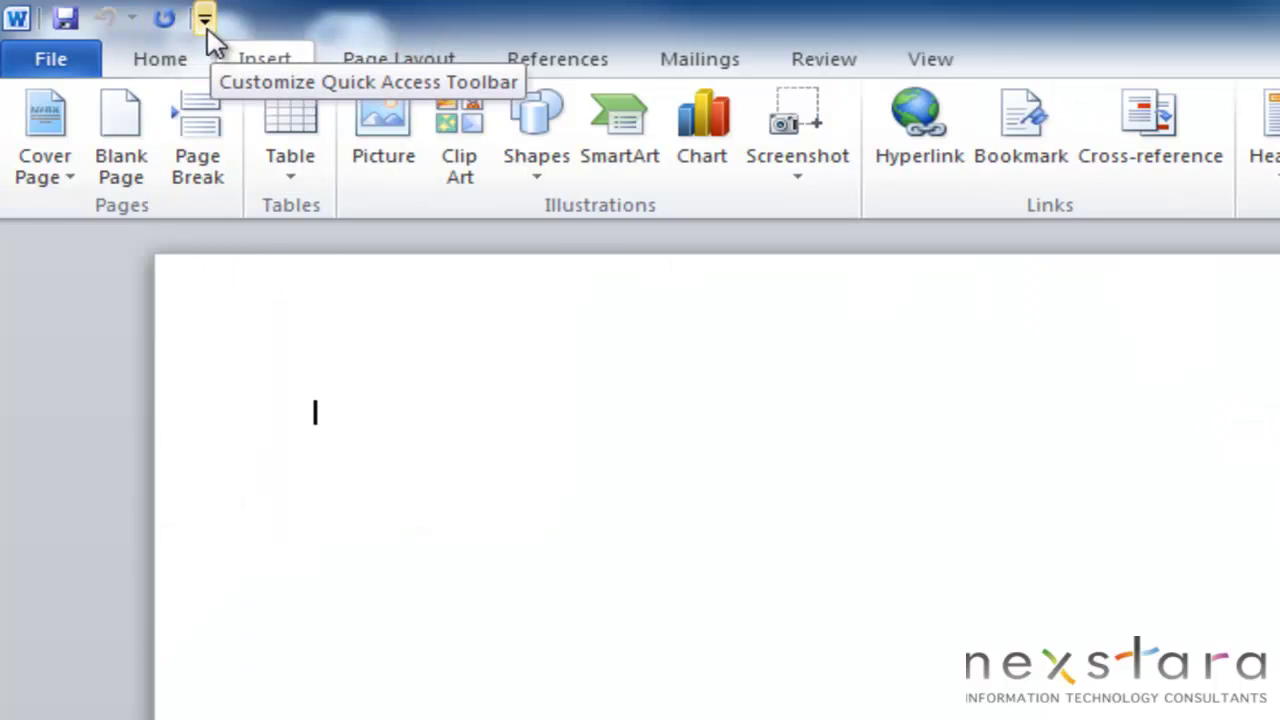
# Step: Add the Text Box command from the popular commands to the Quick Access Toolbar for all documents
pyautogui.click(207, 24)
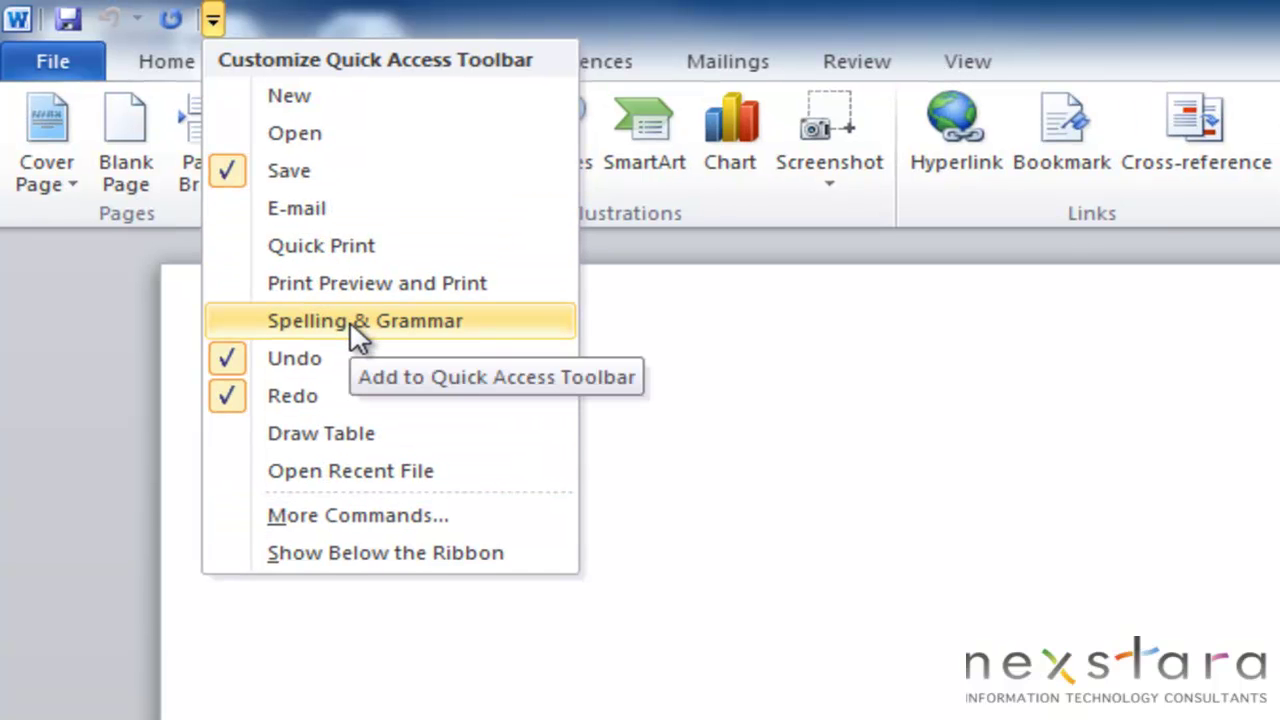
pyautogui.click(398, 526)
pyautogui.scroll(-5, 1279, 719)
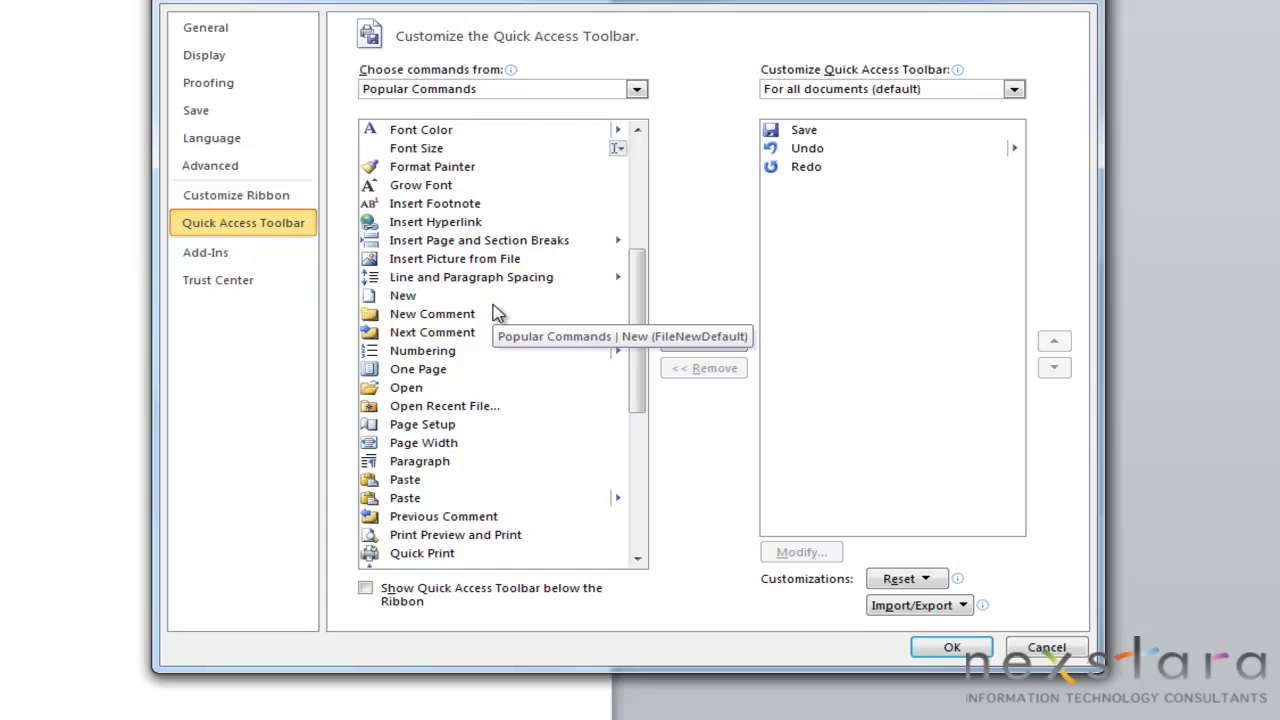
pyautogui.scroll(-7, 514, 409)
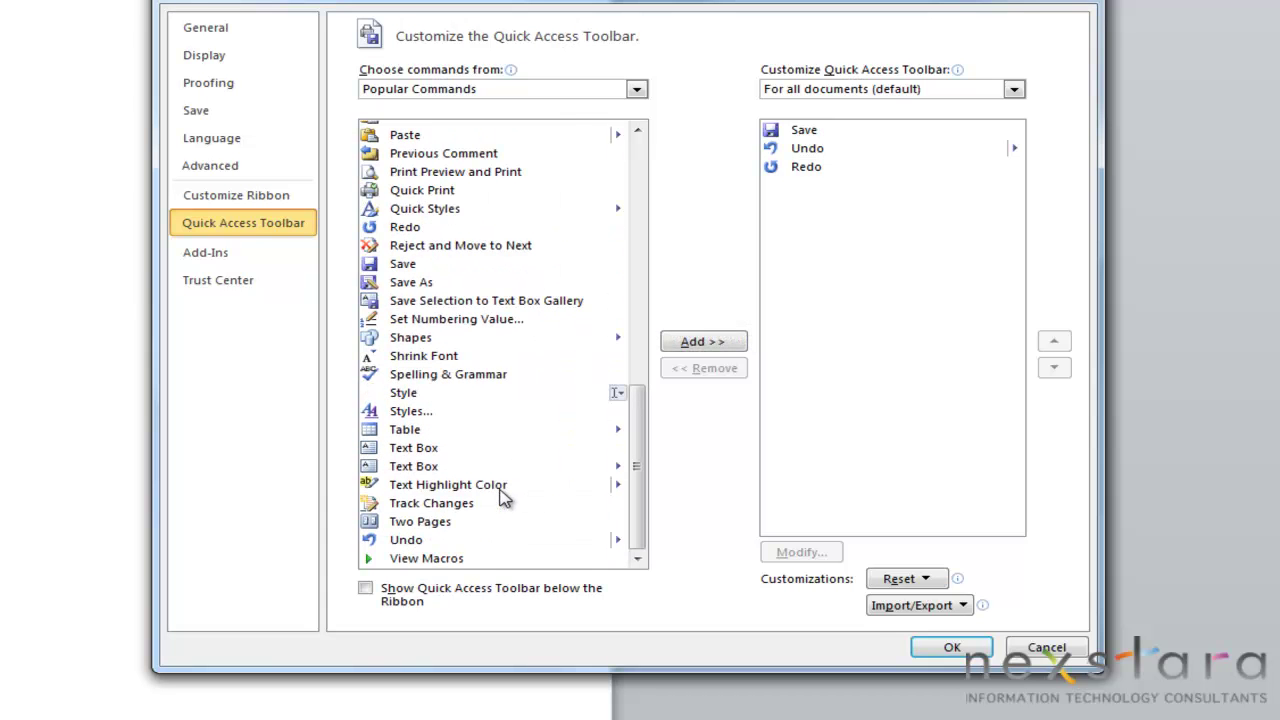
pyautogui.scroll(1, 478, 400)
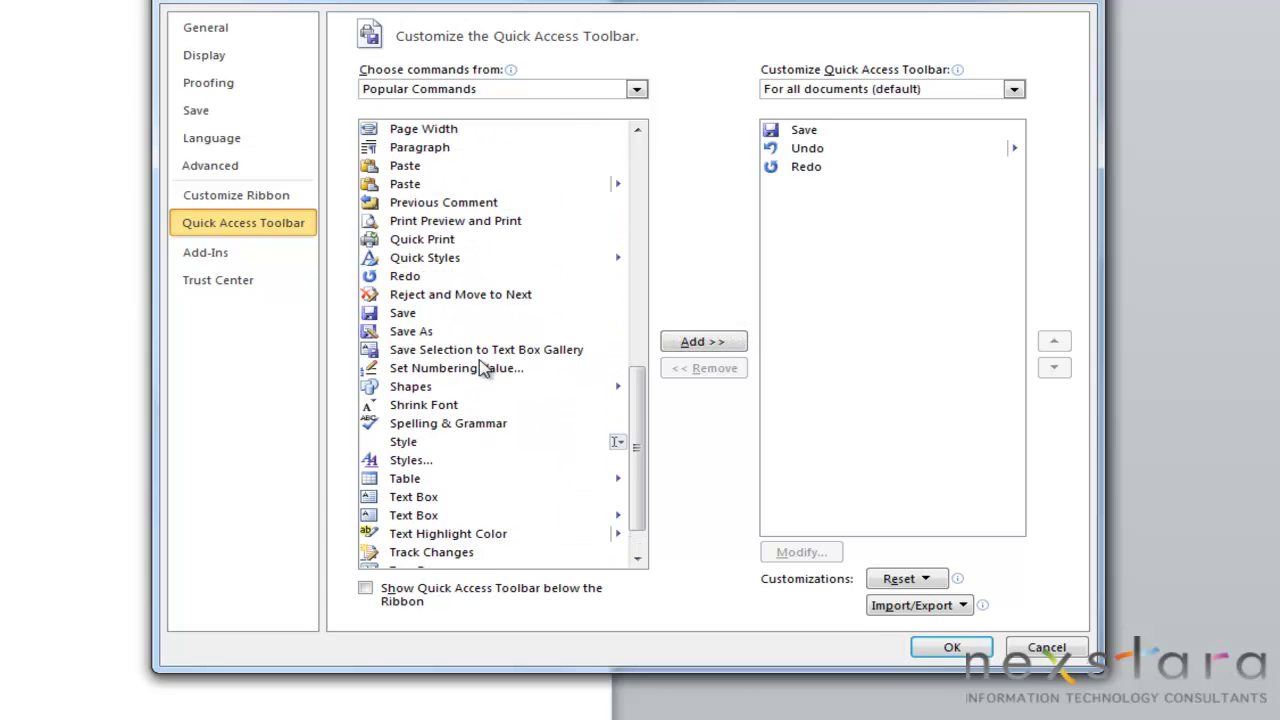
pyautogui.click(424, 498)
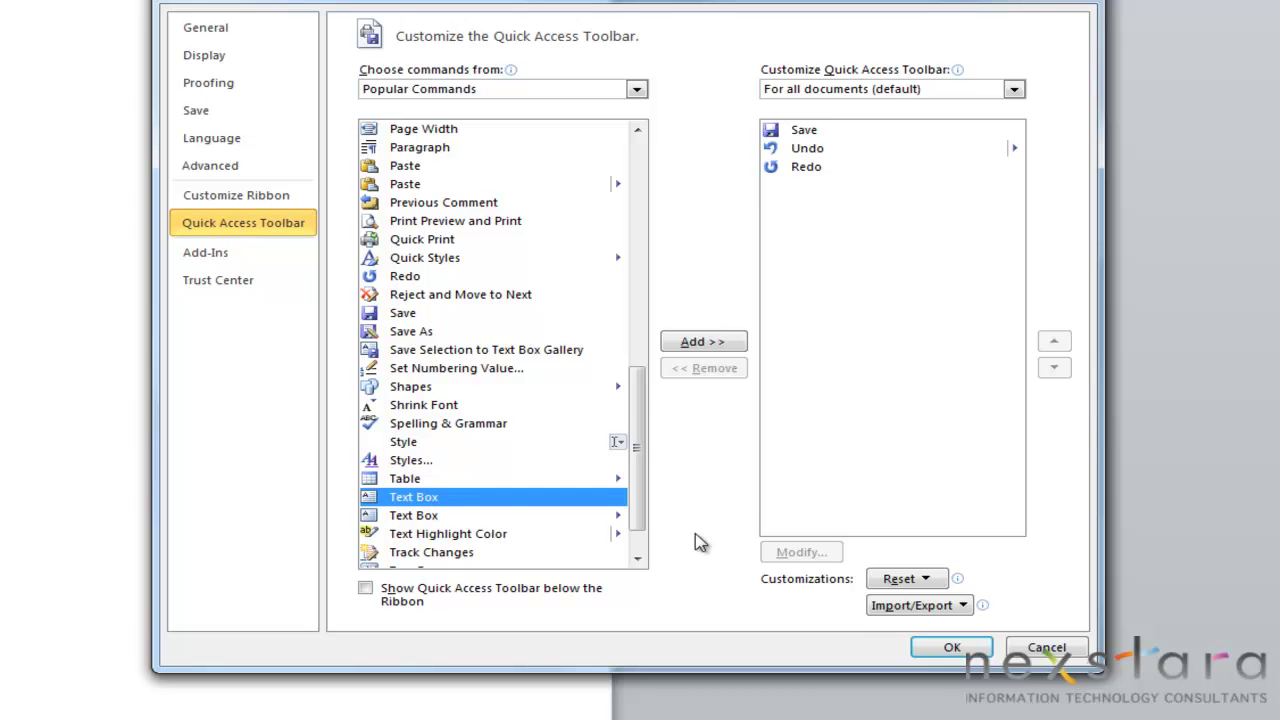
pyautogui.click(698, 344)
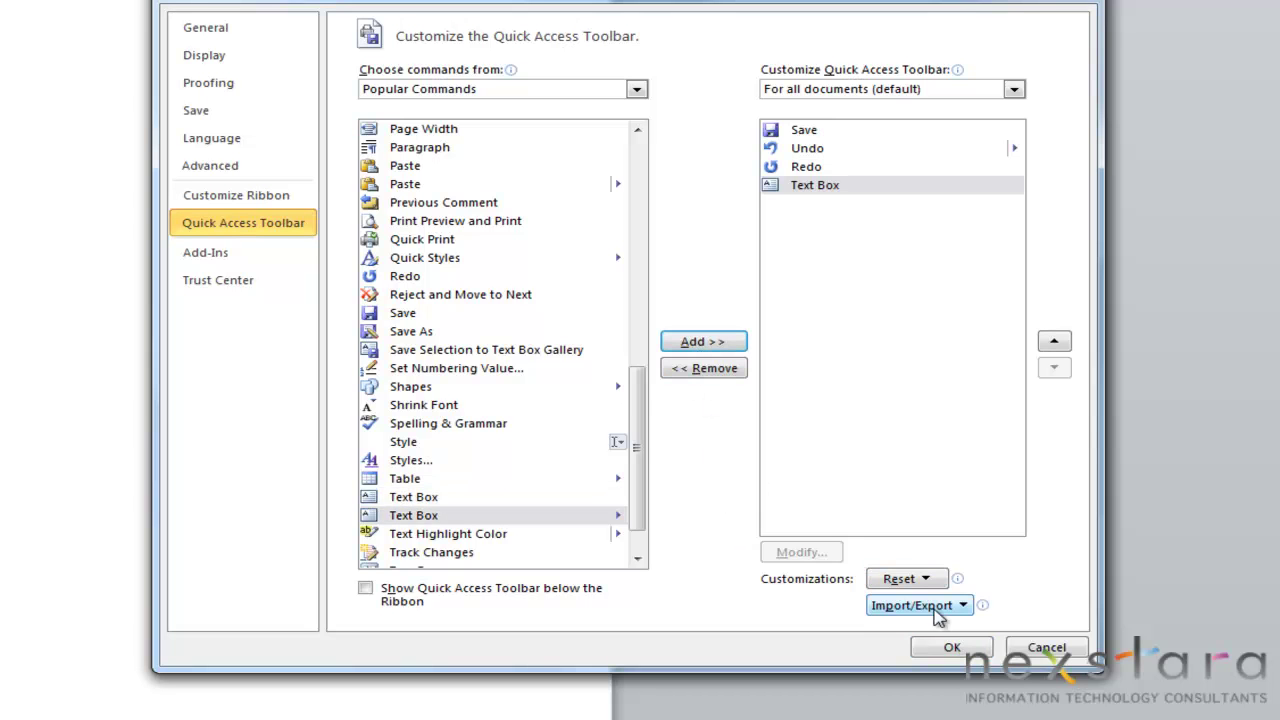
pyautogui.click(952, 647)
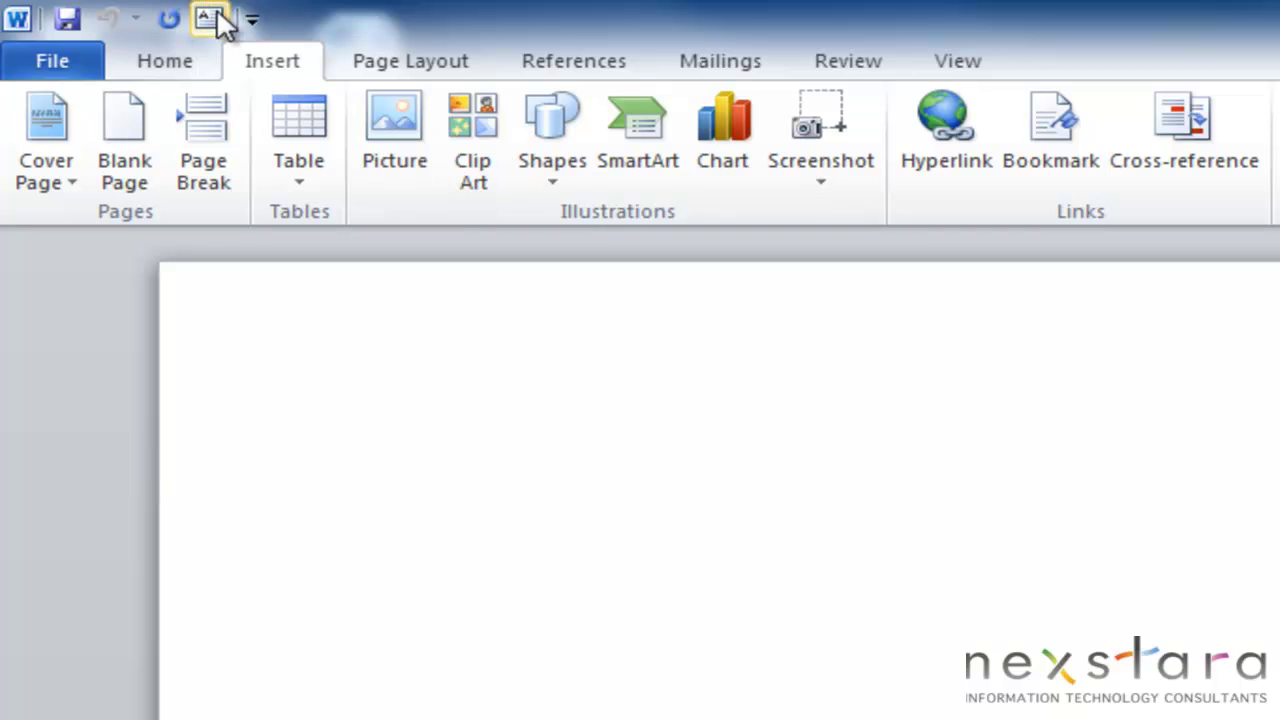
# Step: Add the Spelling & Grammar command to the Quick Access Toolbar and remove it again
pyautogui.click(252, 19)
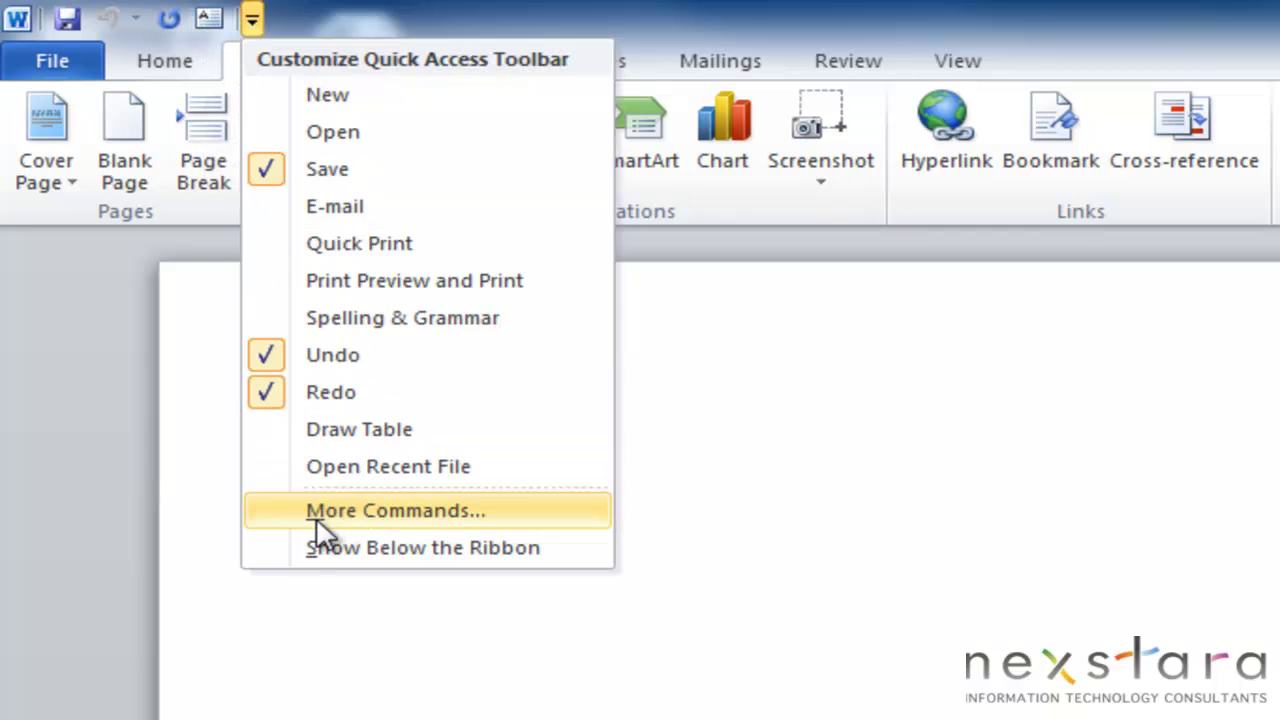
pyautogui.click(368, 318)
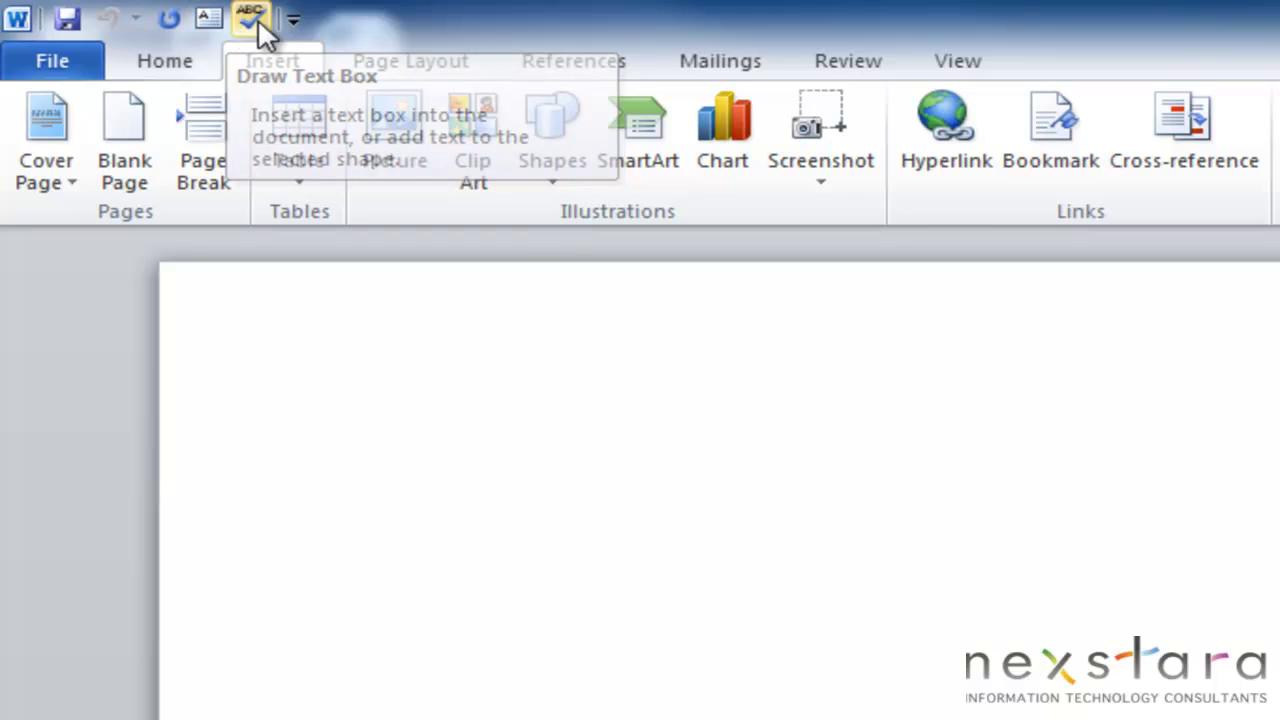
pyautogui.click(293, 20)
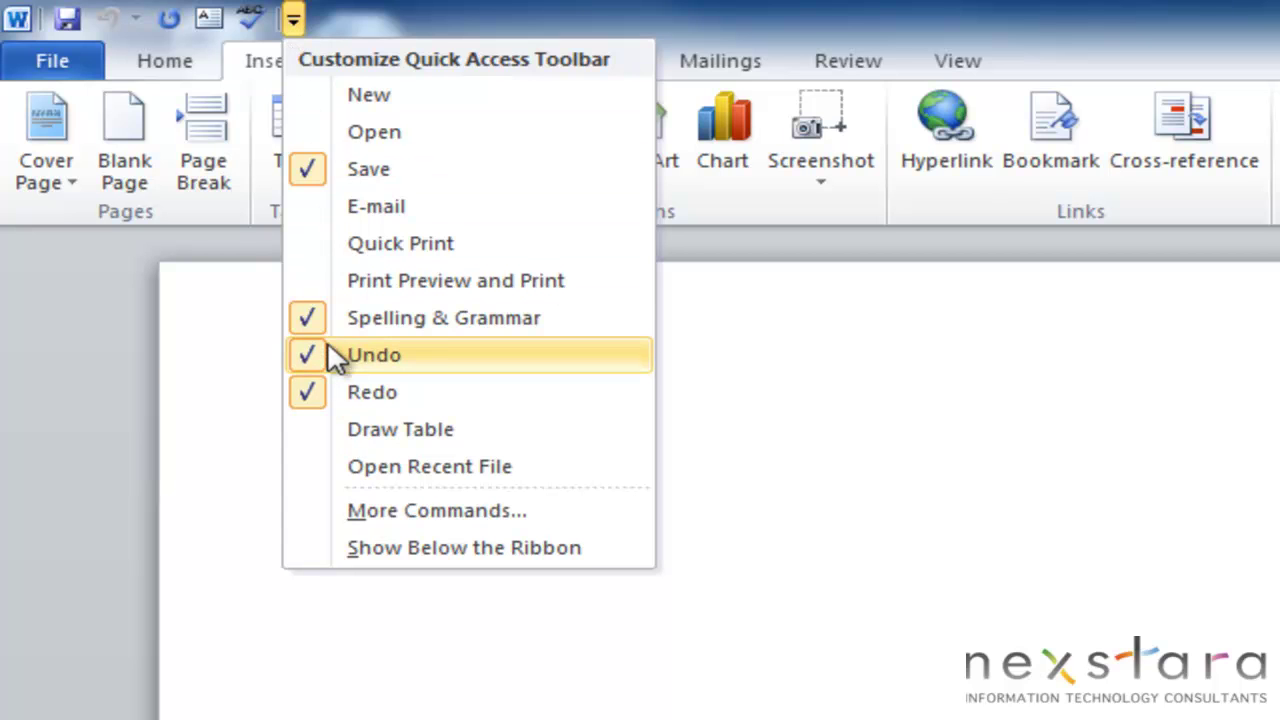
pyautogui.click(309, 320)
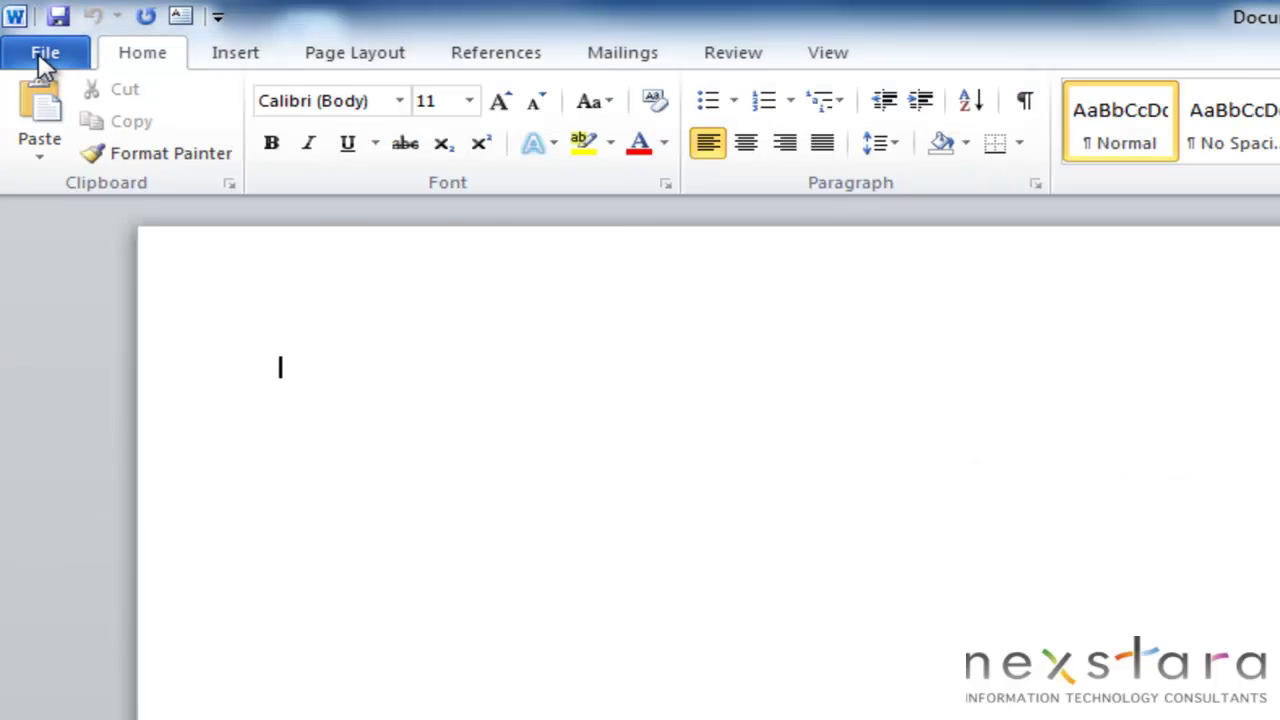
# Step: Browse the installed sample templates for a new document and return to the template overview
pyautogui.click(51, 72)
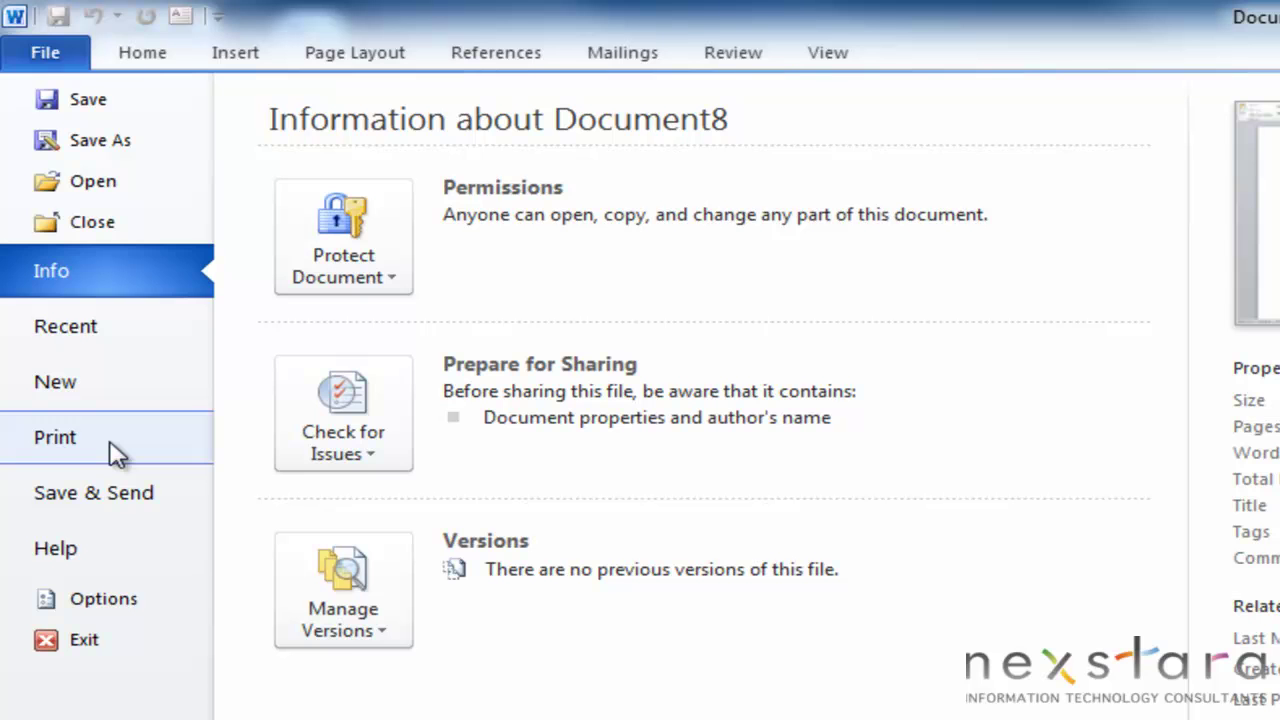
pyautogui.click(105, 400)
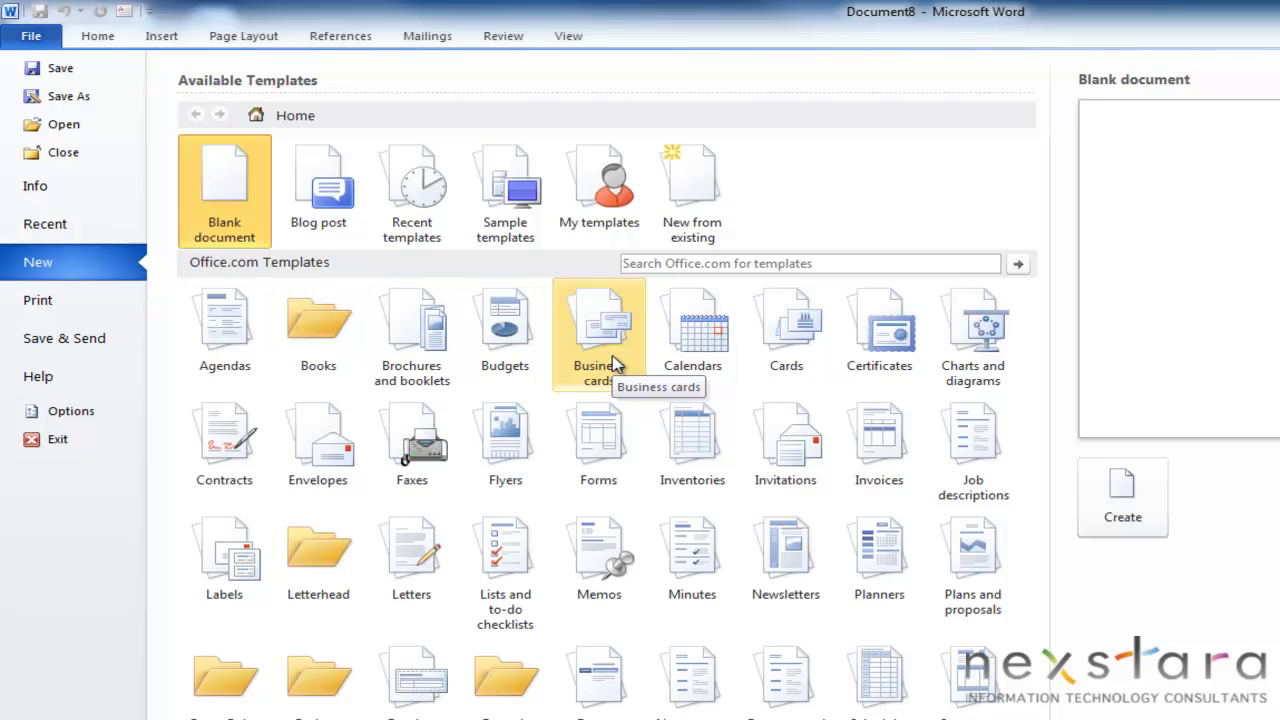
pyautogui.click(525, 212)
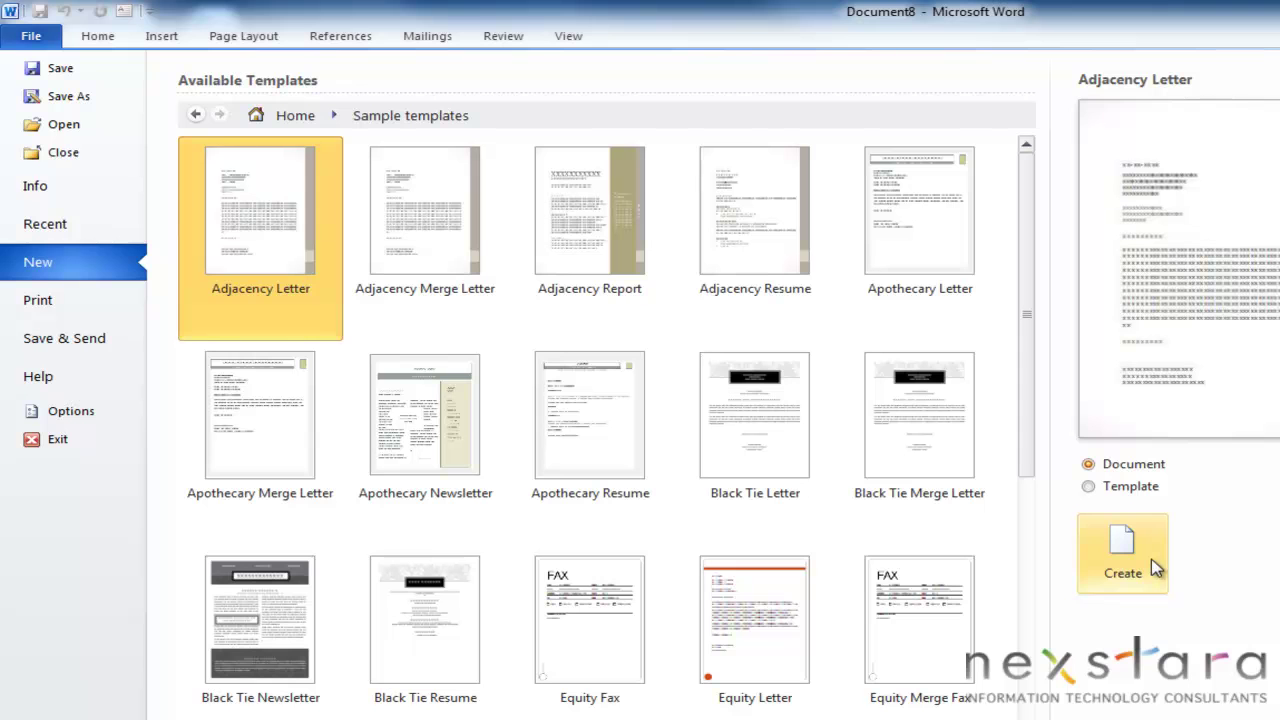
pyautogui.click(297, 118)
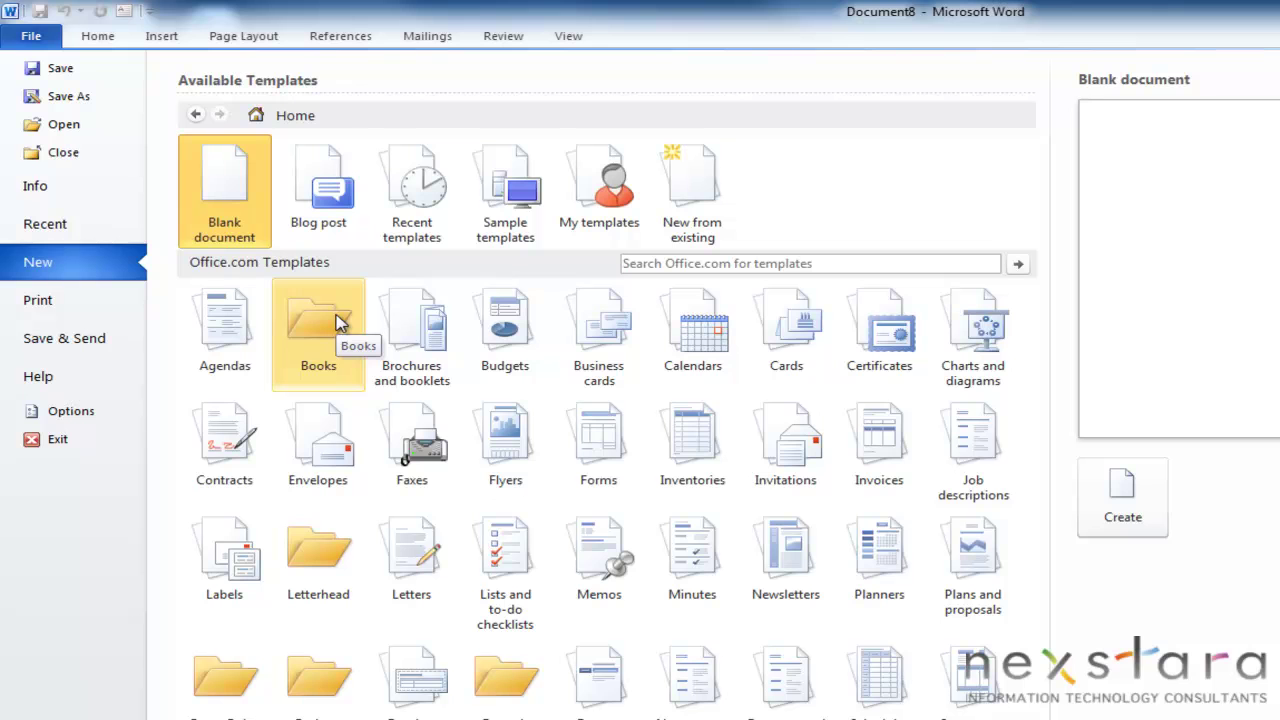
# Step: View the Community forms templates under Forms, return to the overview, and create a new blank document
pyautogui.click(595, 440)
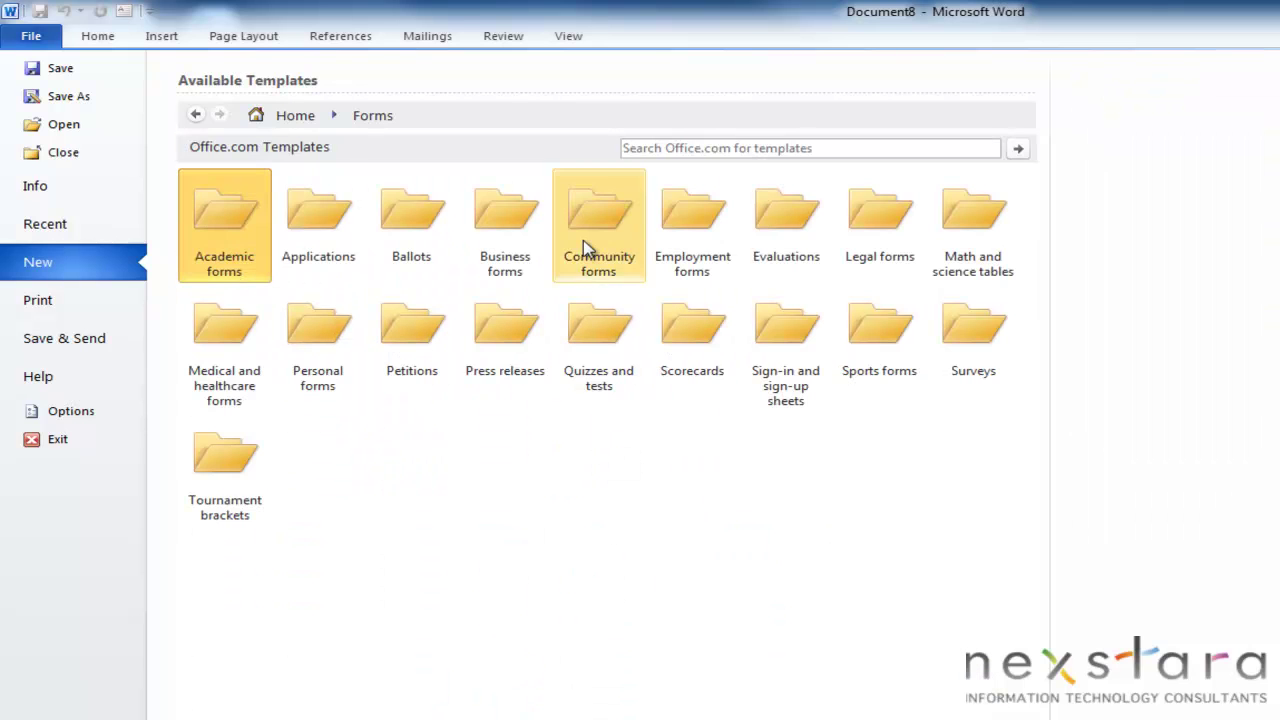
pyautogui.click(589, 250)
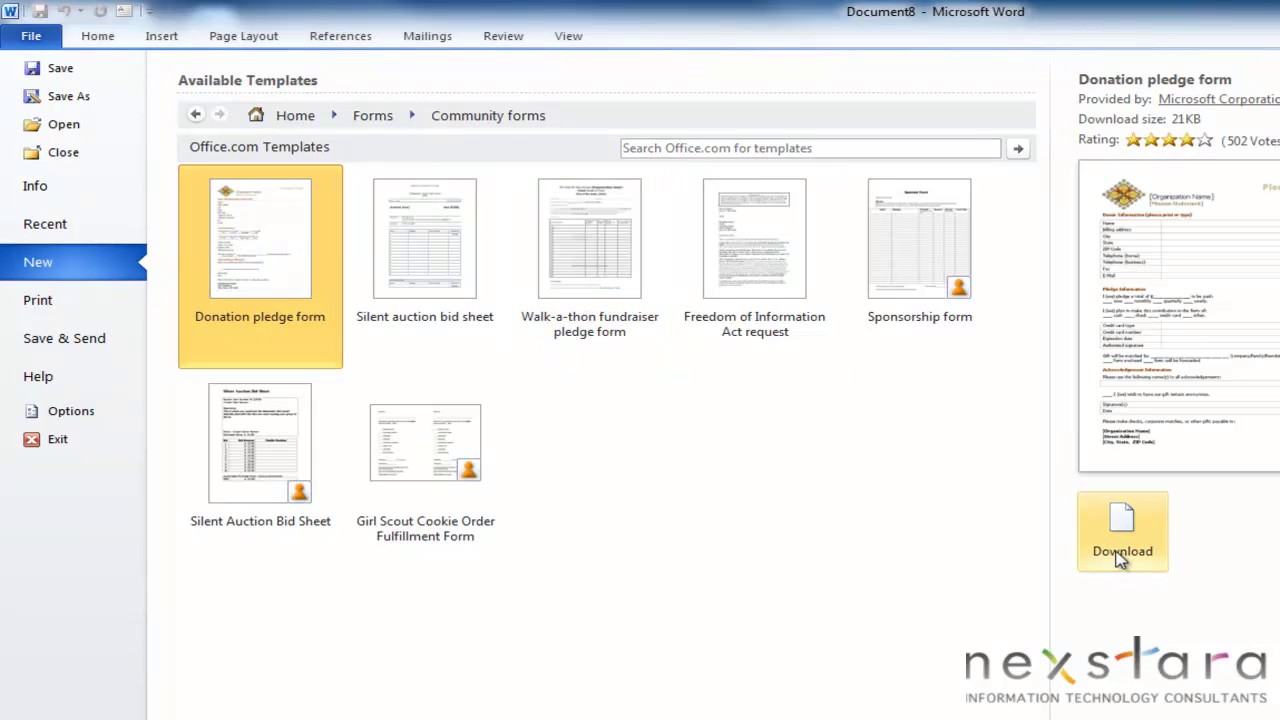
pyautogui.click(296, 116)
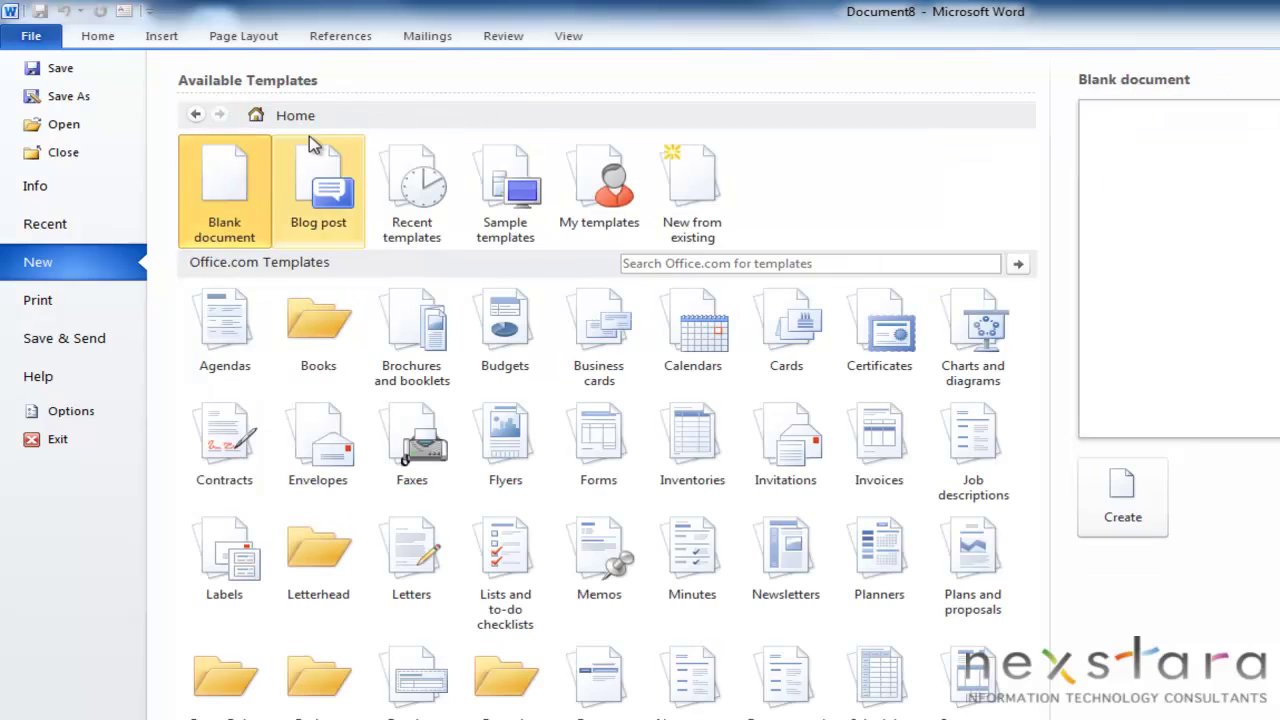
pyautogui.click(1135, 510)
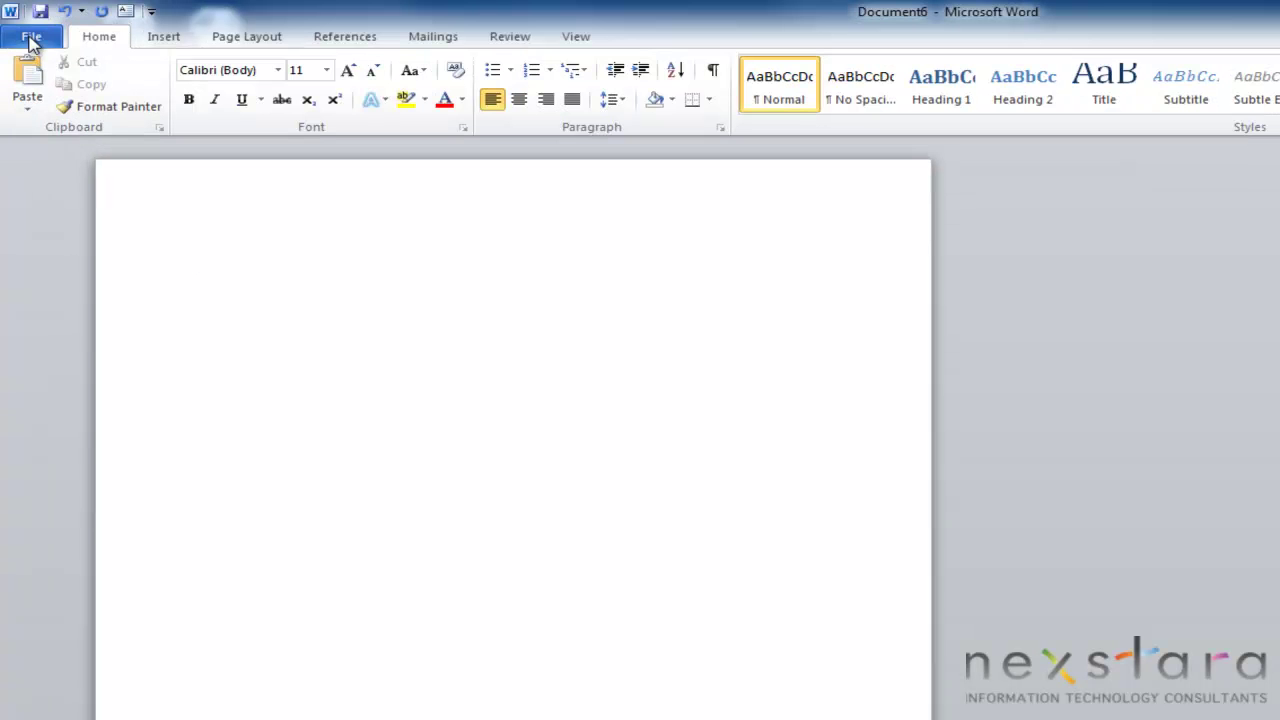
# Step: Start saving the new document and choose the Desktop as its location
pyautogui.click(32, 40)
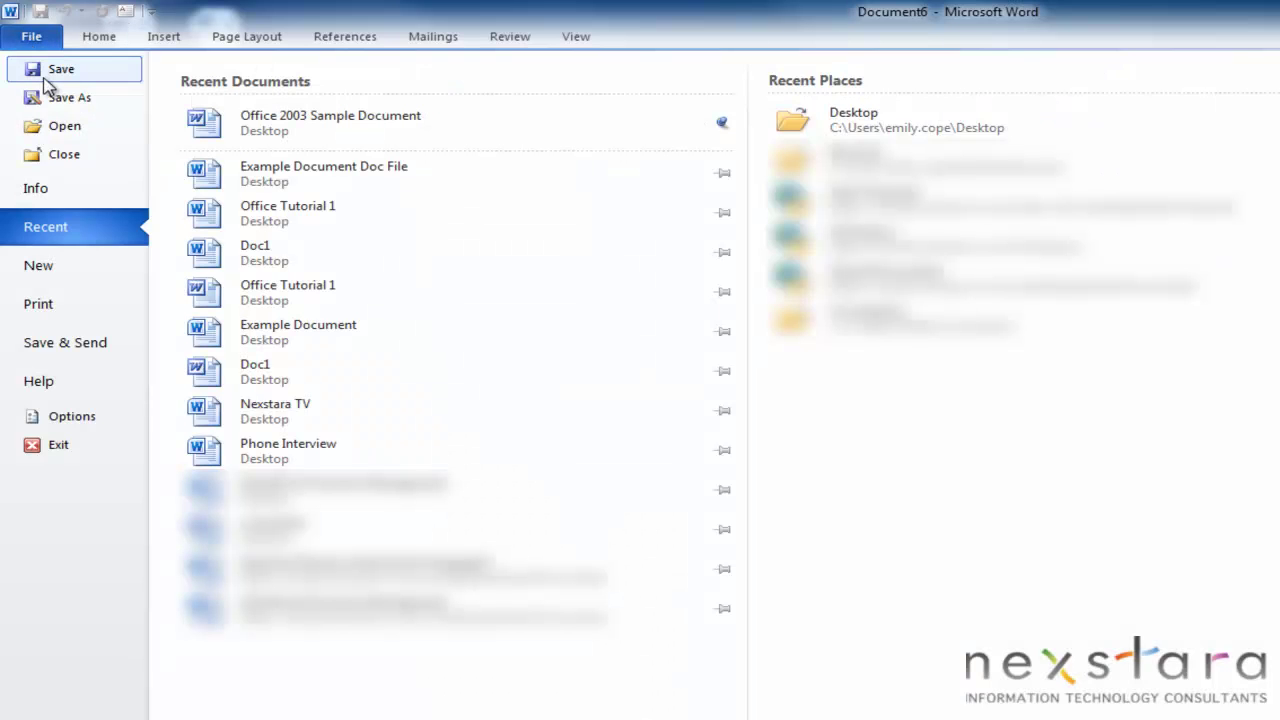
pyautogui.click(46, 78)
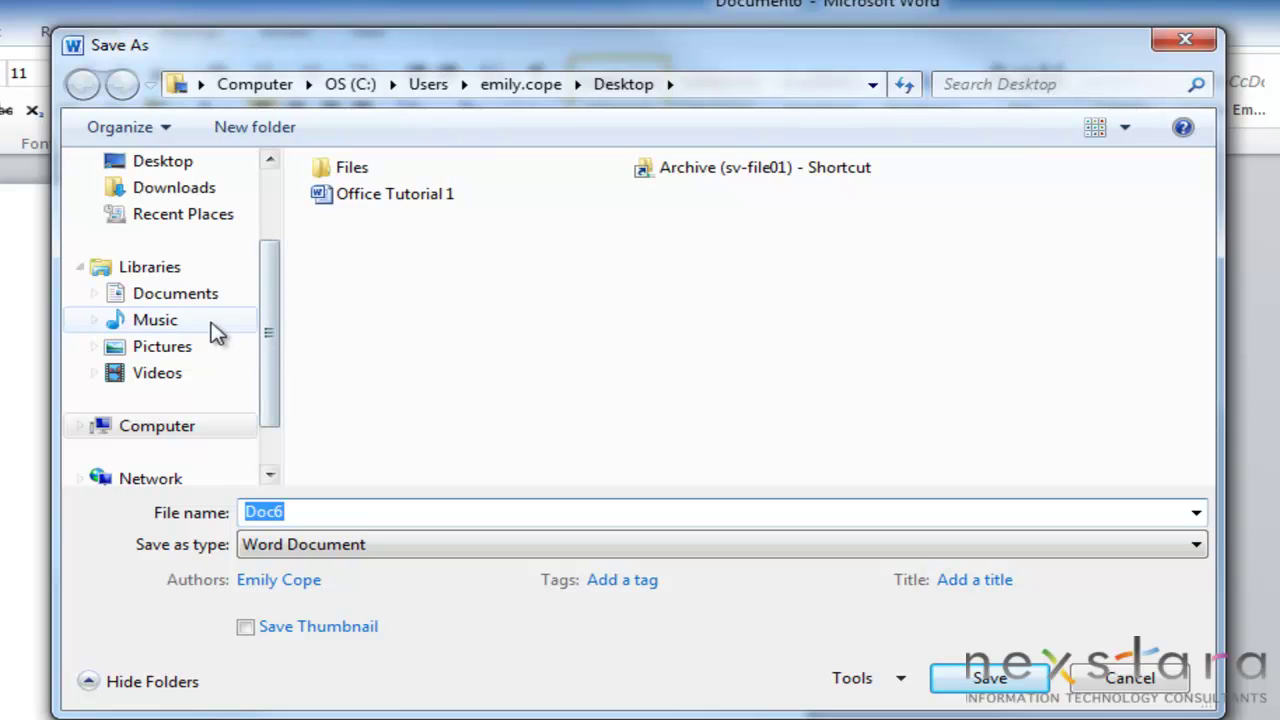
pyautogui.moveTo(264, 256); pyautogui.dragTo(243, 177)
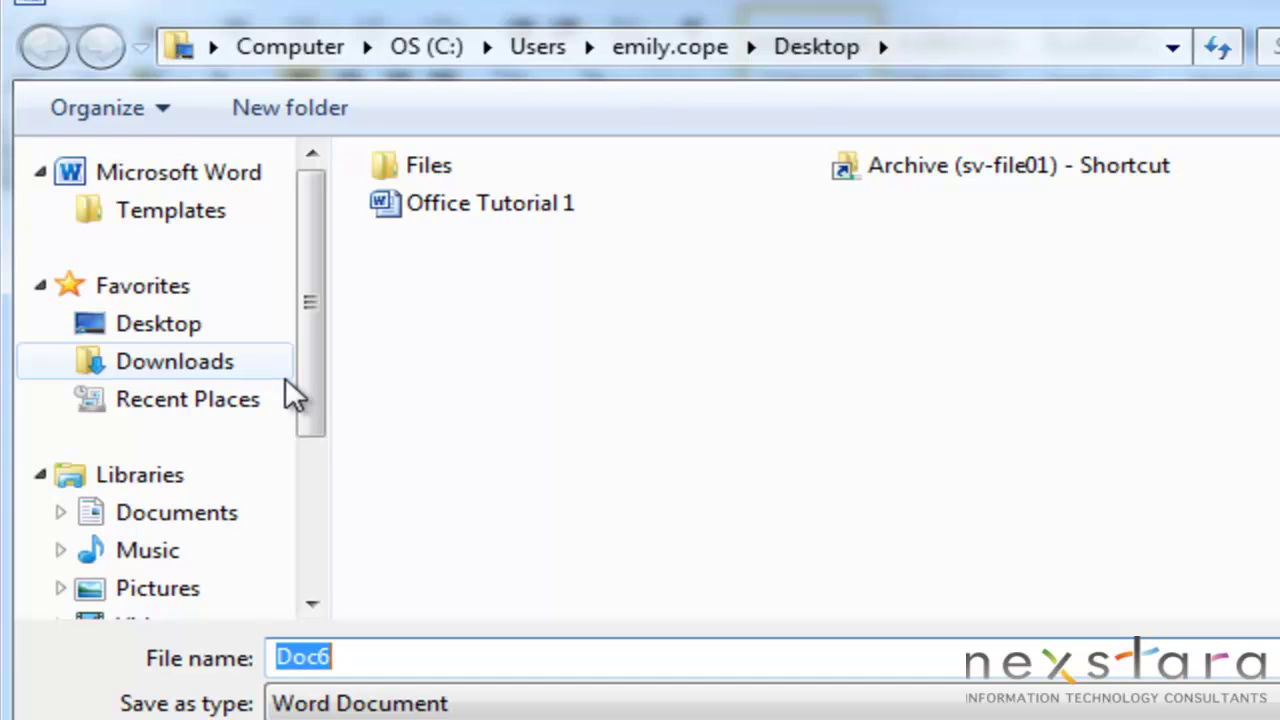
pyautogui.moveTo(306, 414); pyautogui.dragTo(329, 386)
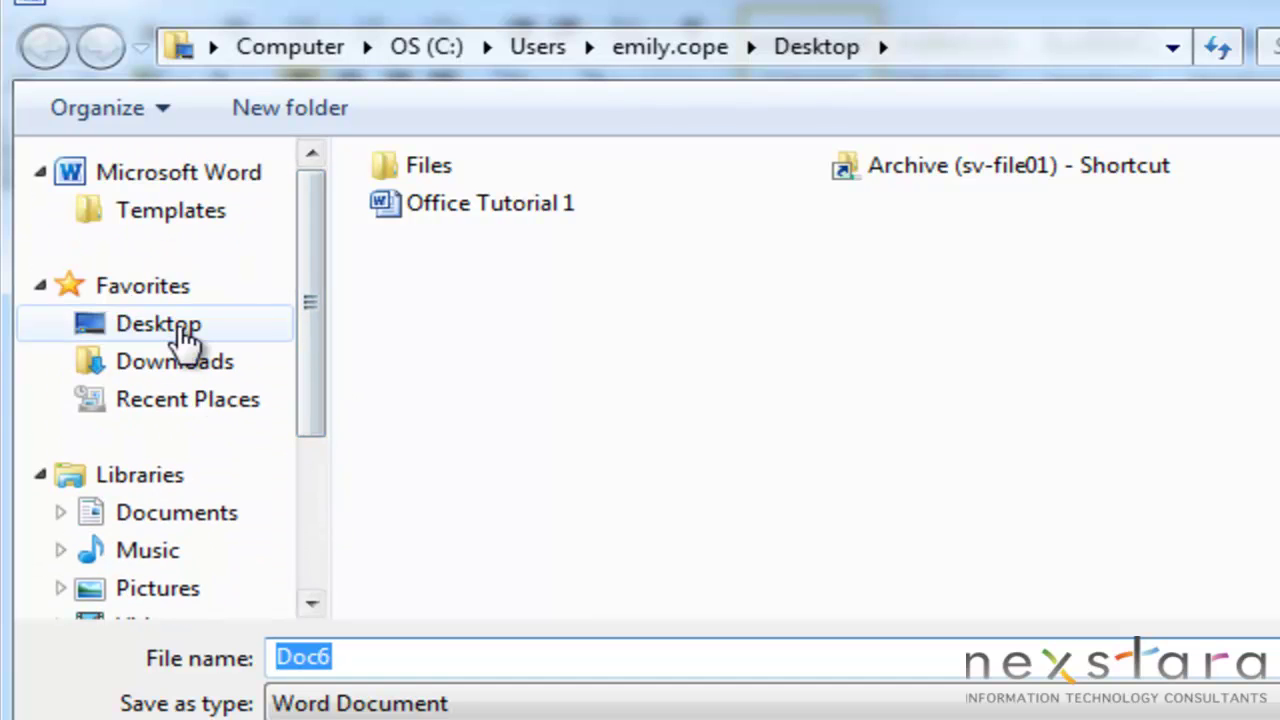
pyautogui.click(185, 336)
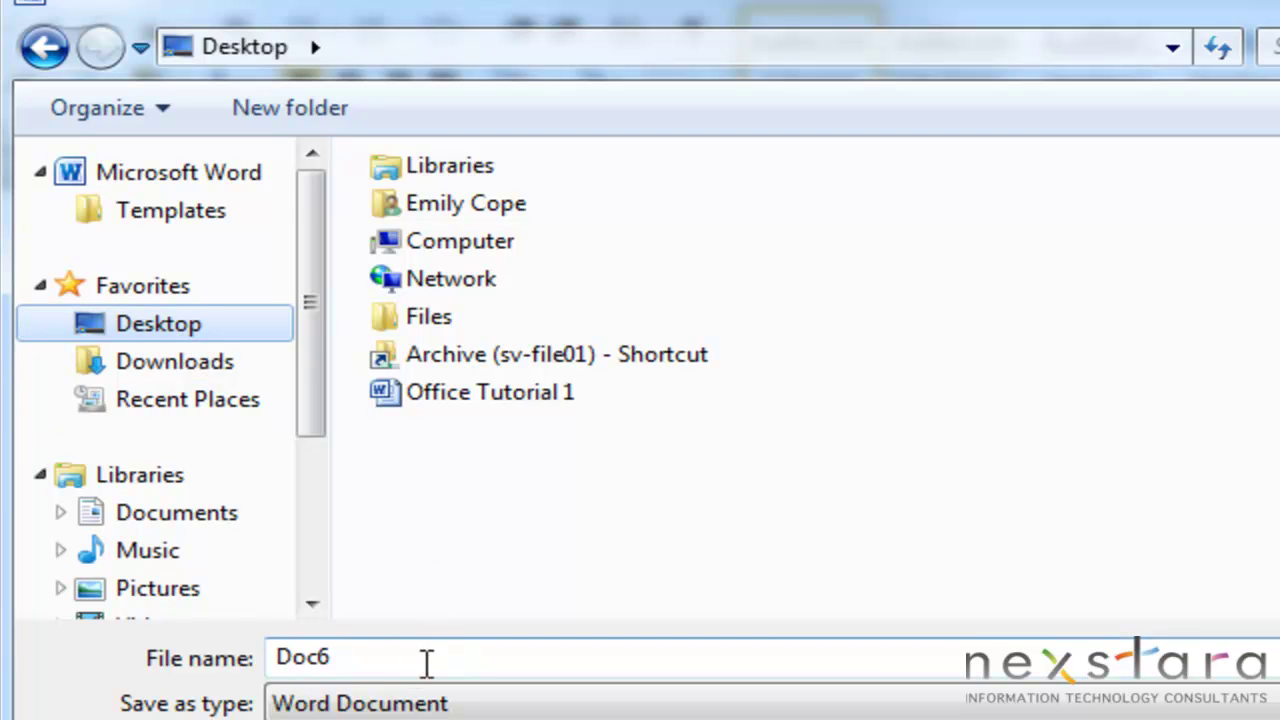
# Step: Set the file name to Document Sample
pyautogui.doubleClick(421, 665)
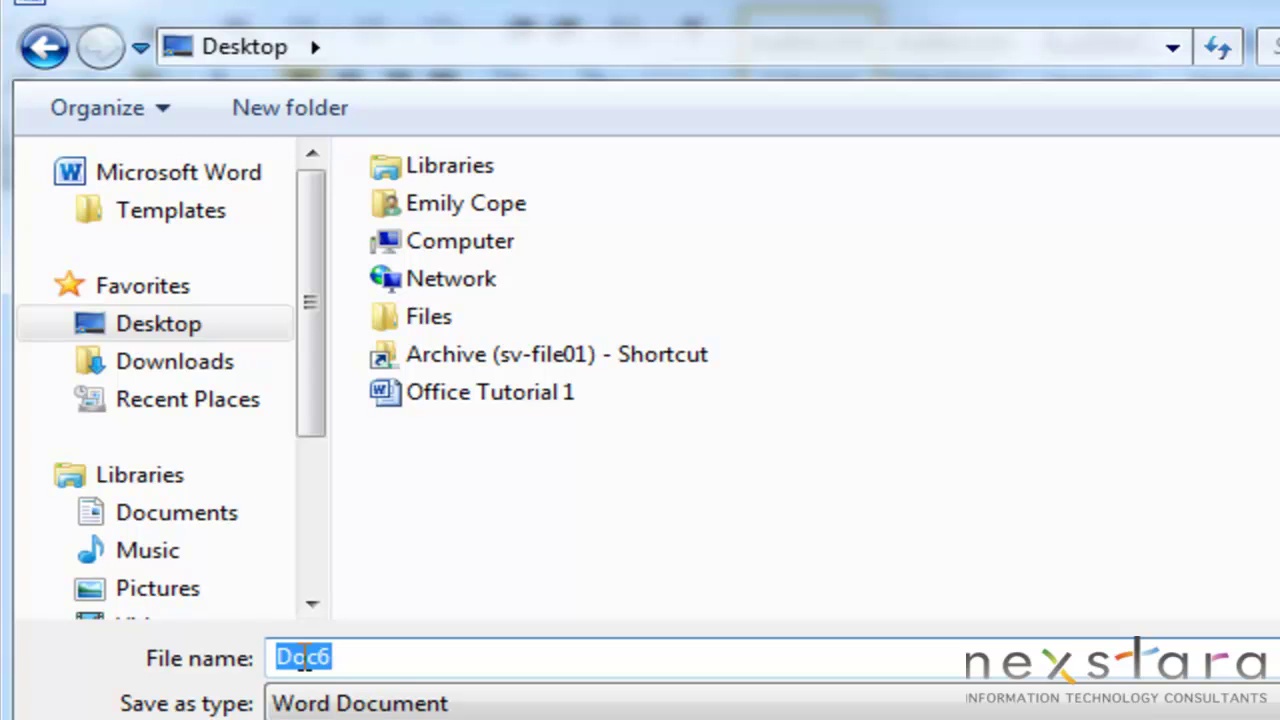
pyautogui.write('Document ')
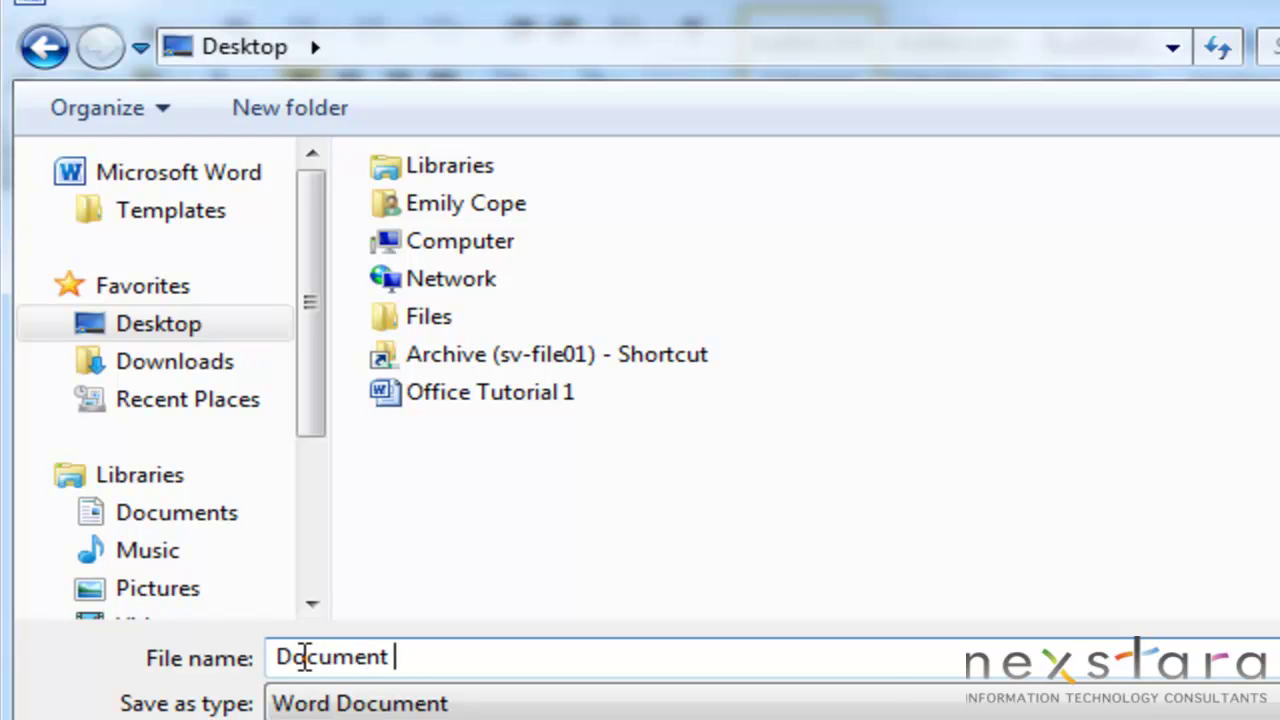
pyautogui.write('Sample')
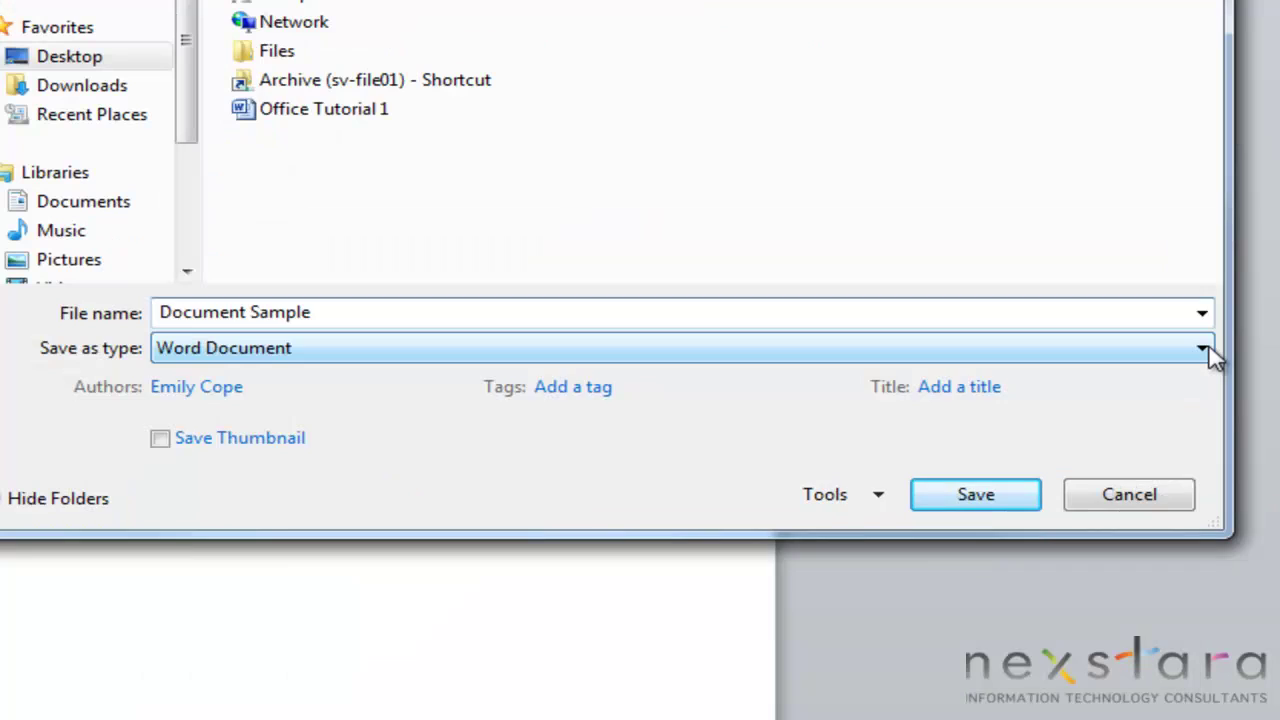
# Step: Save the document in the Word 97-2003 Document format
pyautogui.click(1205, 350)
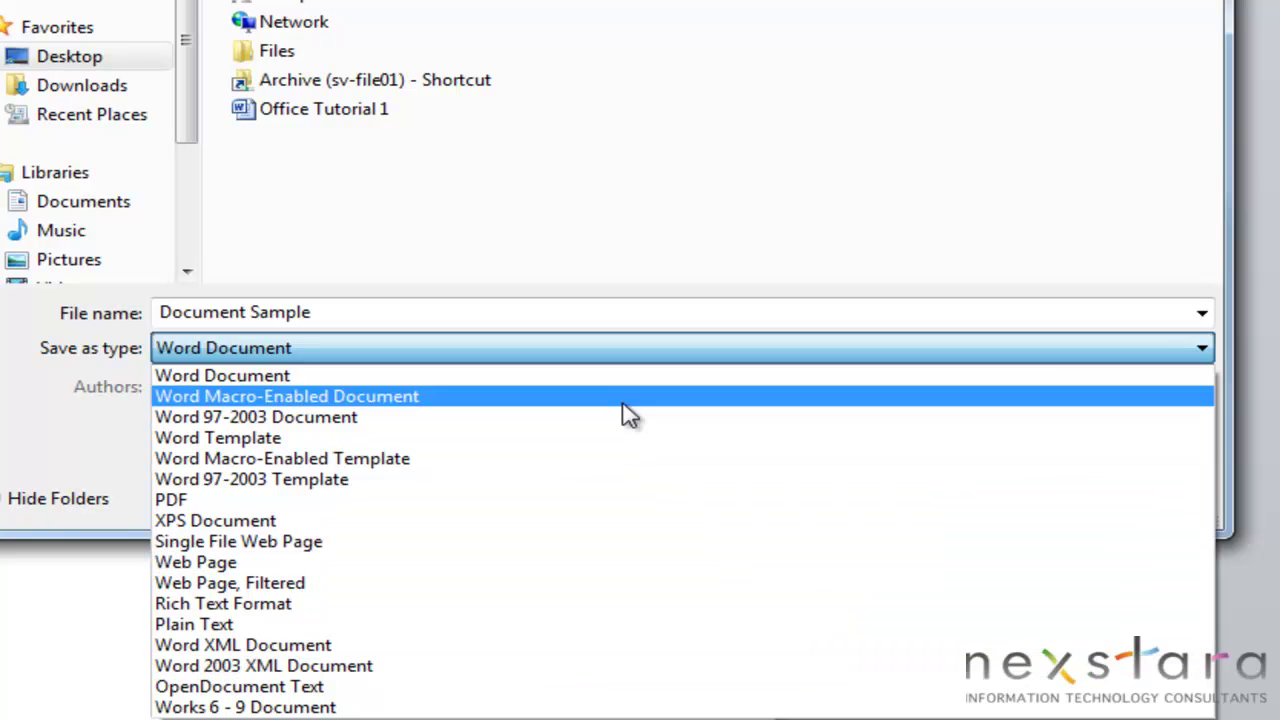
pyautogui.click(608, 349)
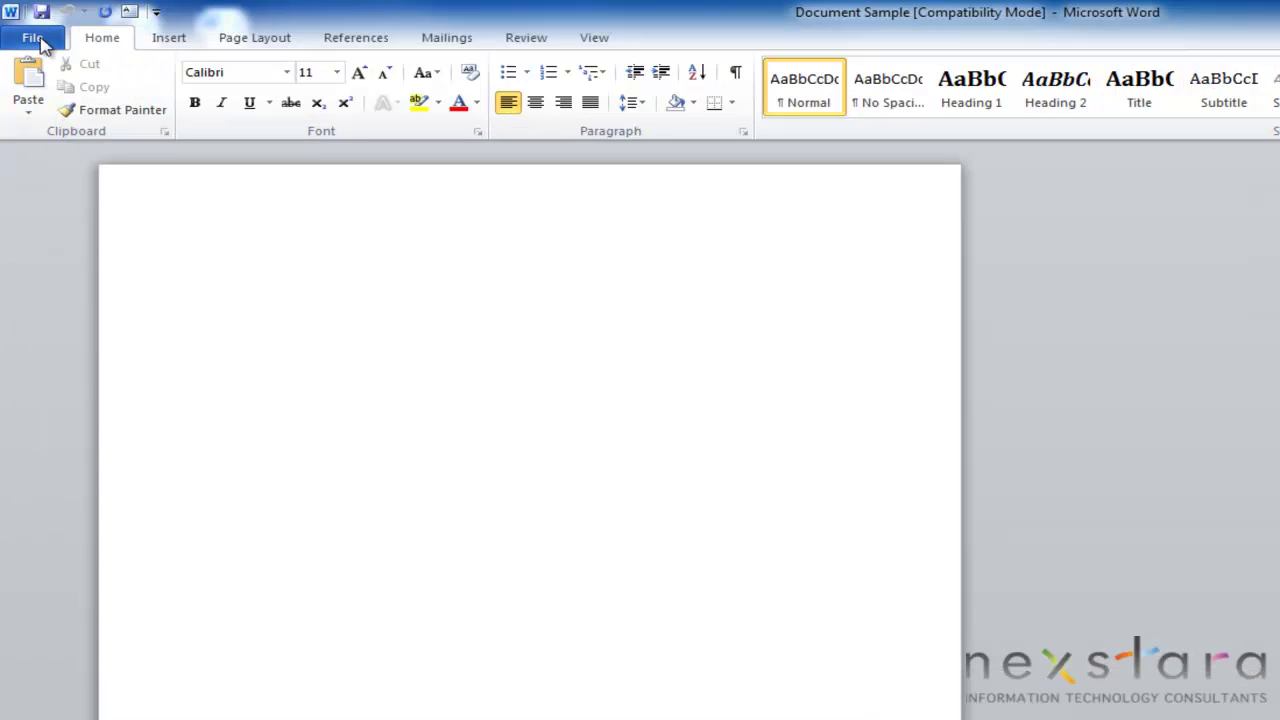
# Step: In the recent documents list, pin the first unpinned Document Sample and unpin Office 2003 Sample Document
pyautogui.click(34, 42)
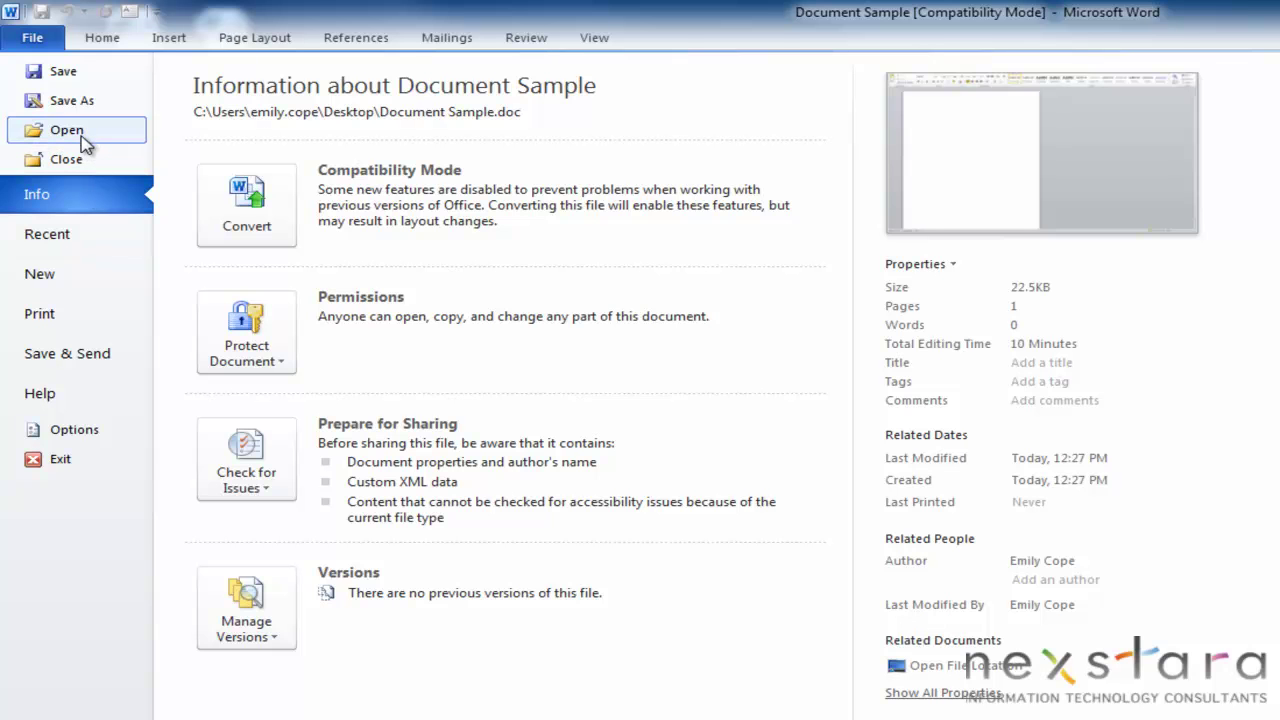
pyautogui.click(80, 246)
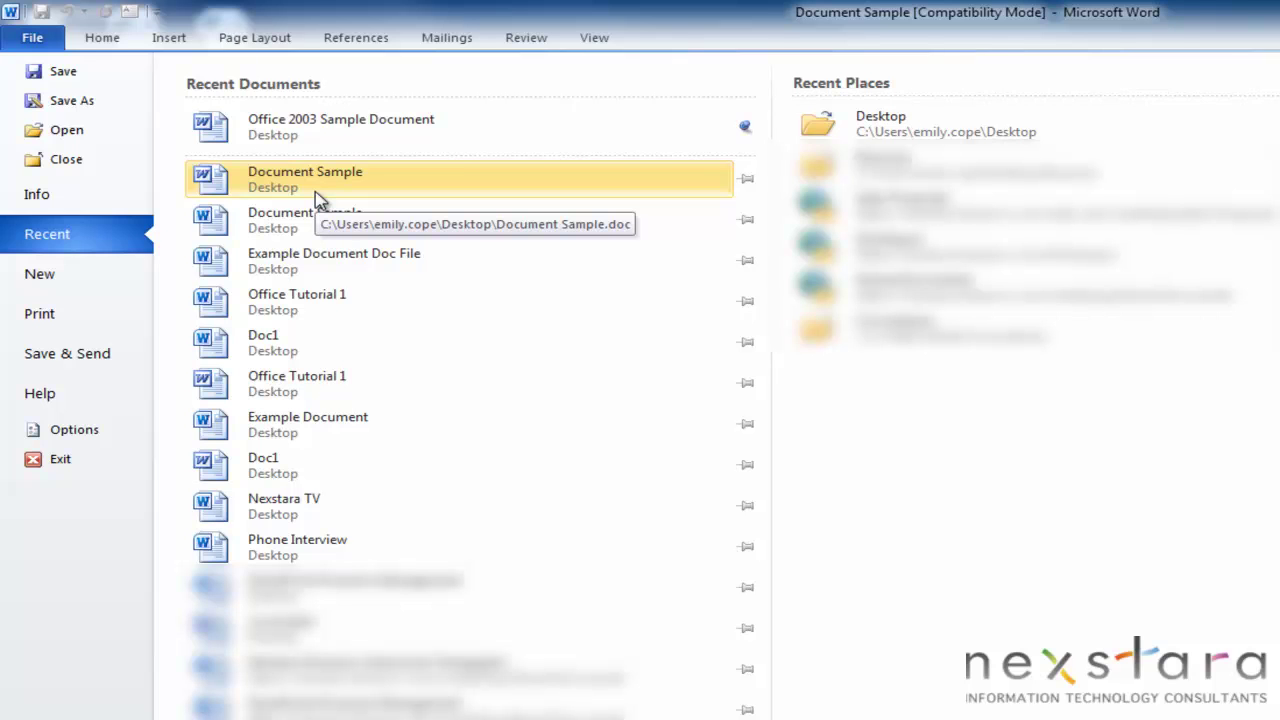
pyautogui.click(746, 178)
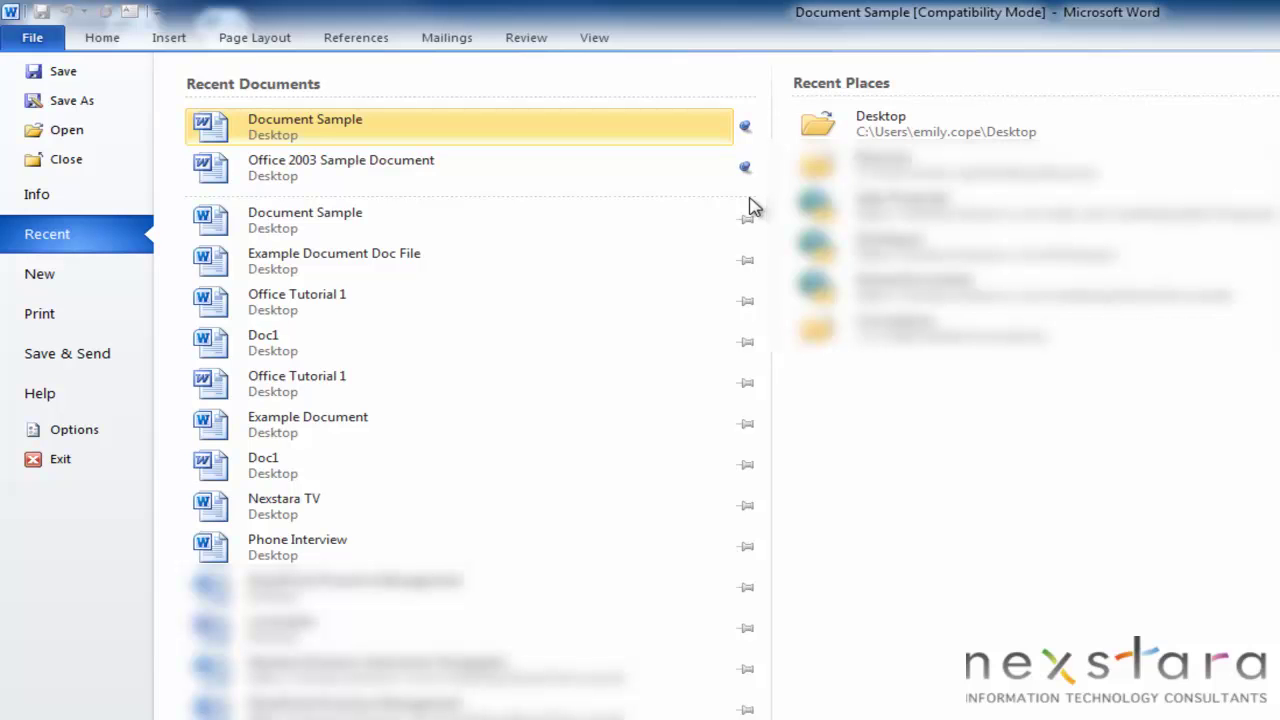
pyautogui.click(746, 172)
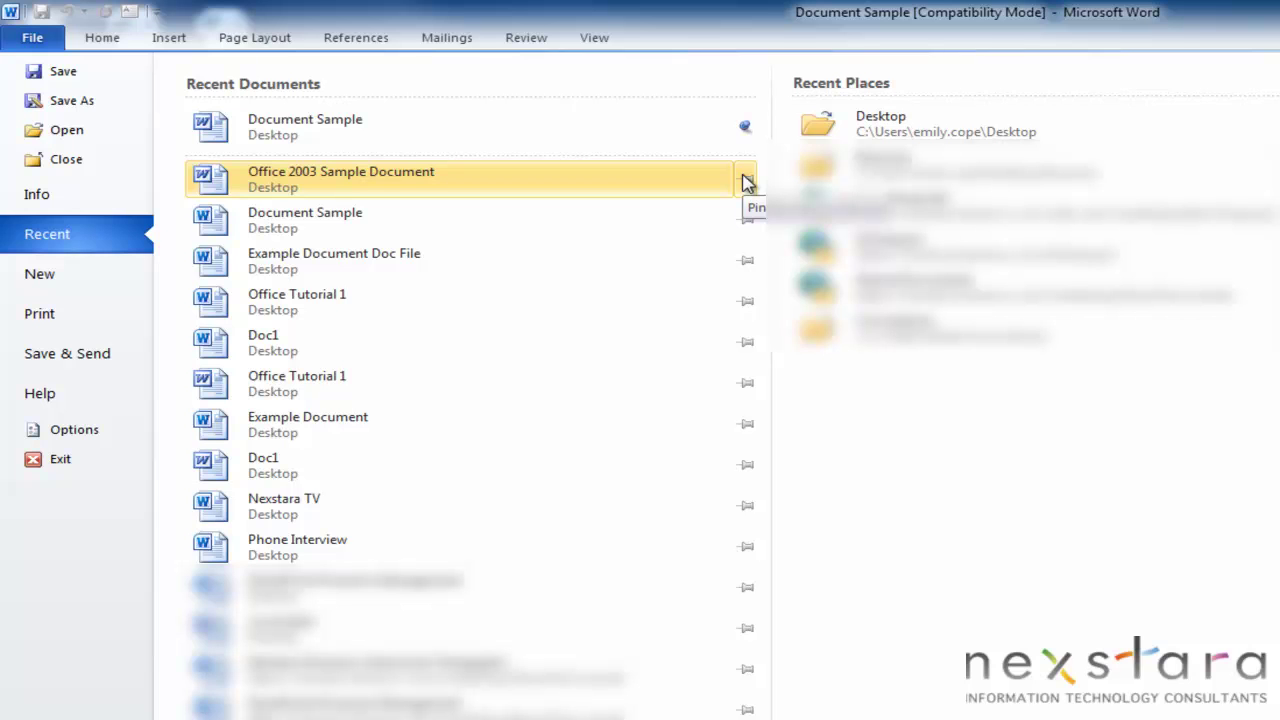
# Step: Start opening a file, browse the Desktop and the Documents library, and return to the Desktop
pyautogui.click(67, 131)
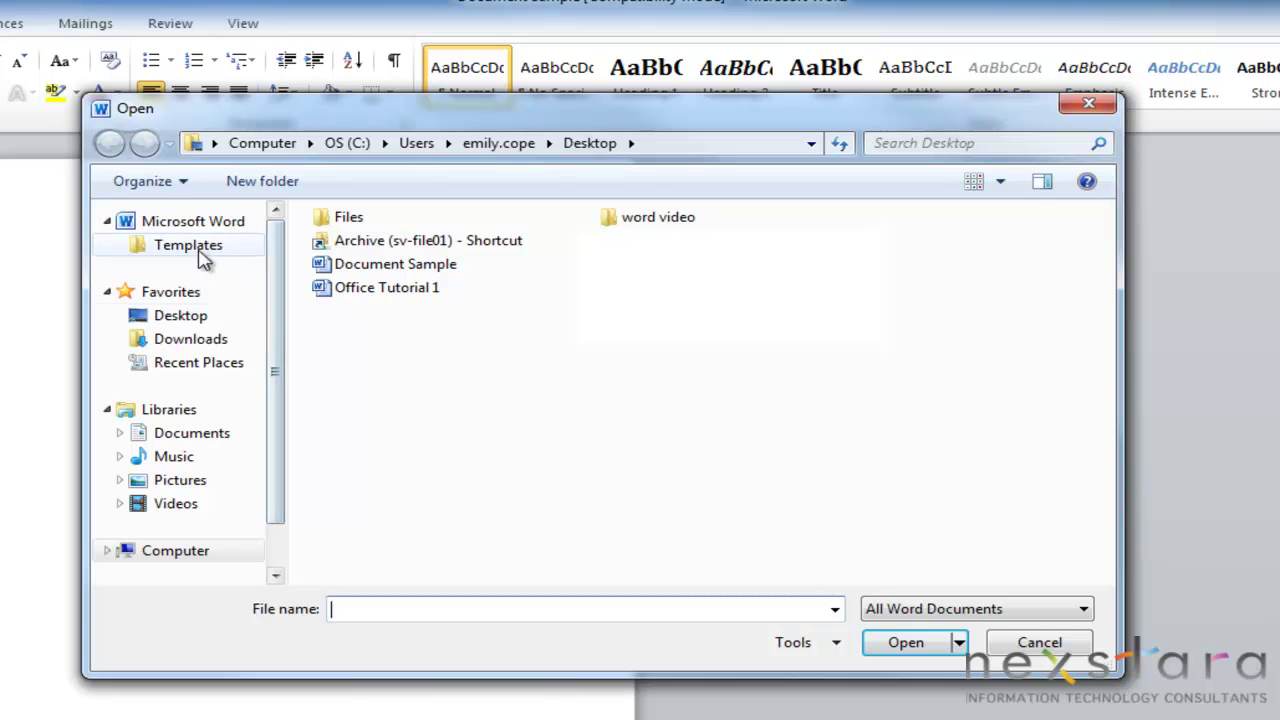
pyautogui.click(199, 323)
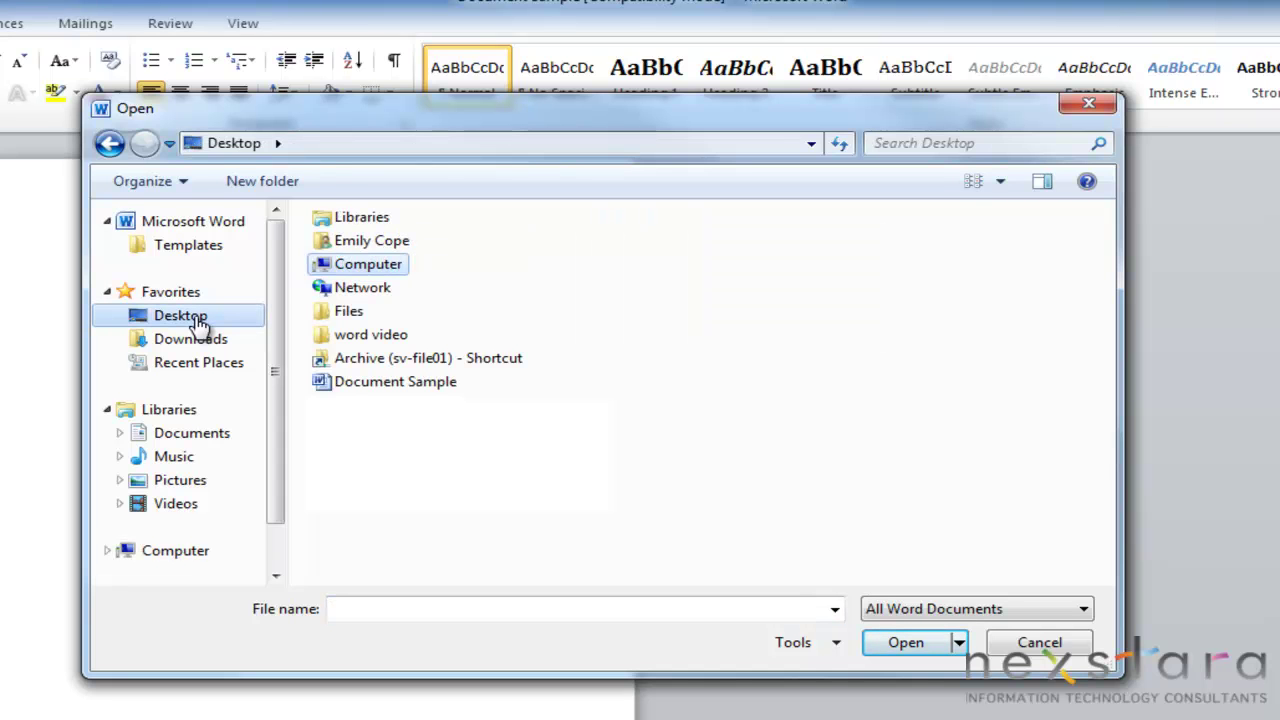
pyautogui.click(203, 437)
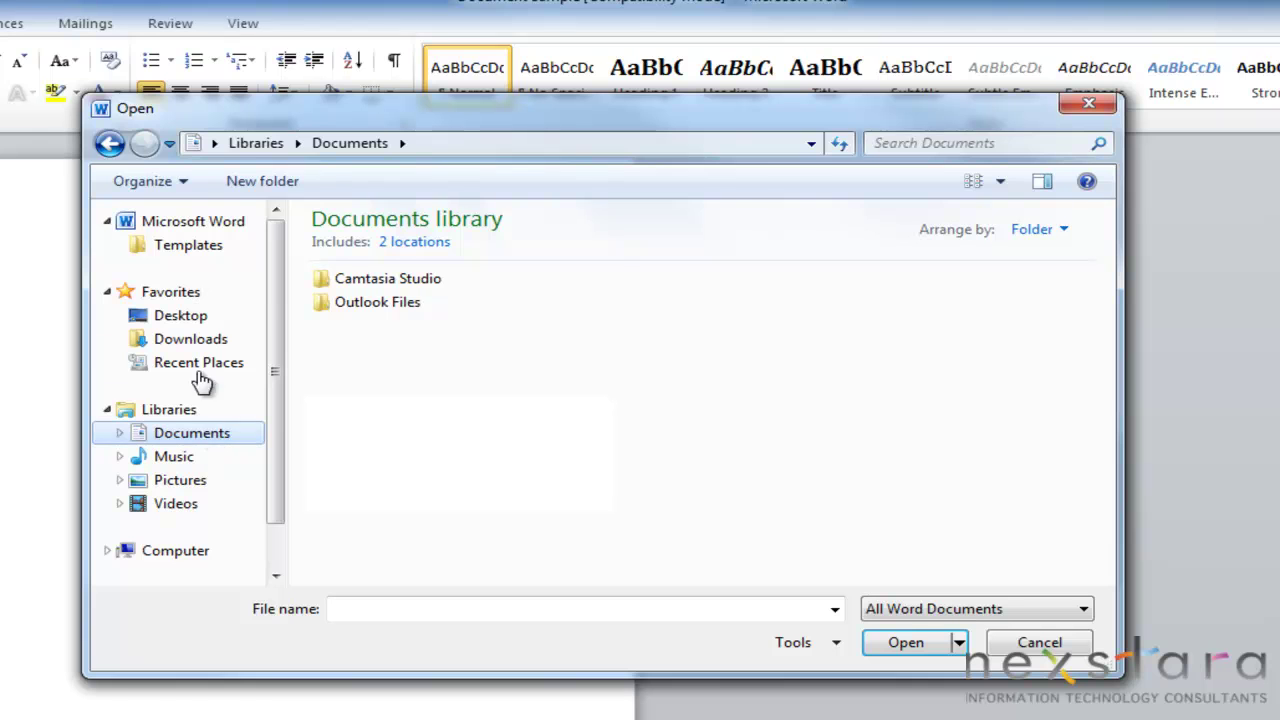
pyautogui.click(192, 318)
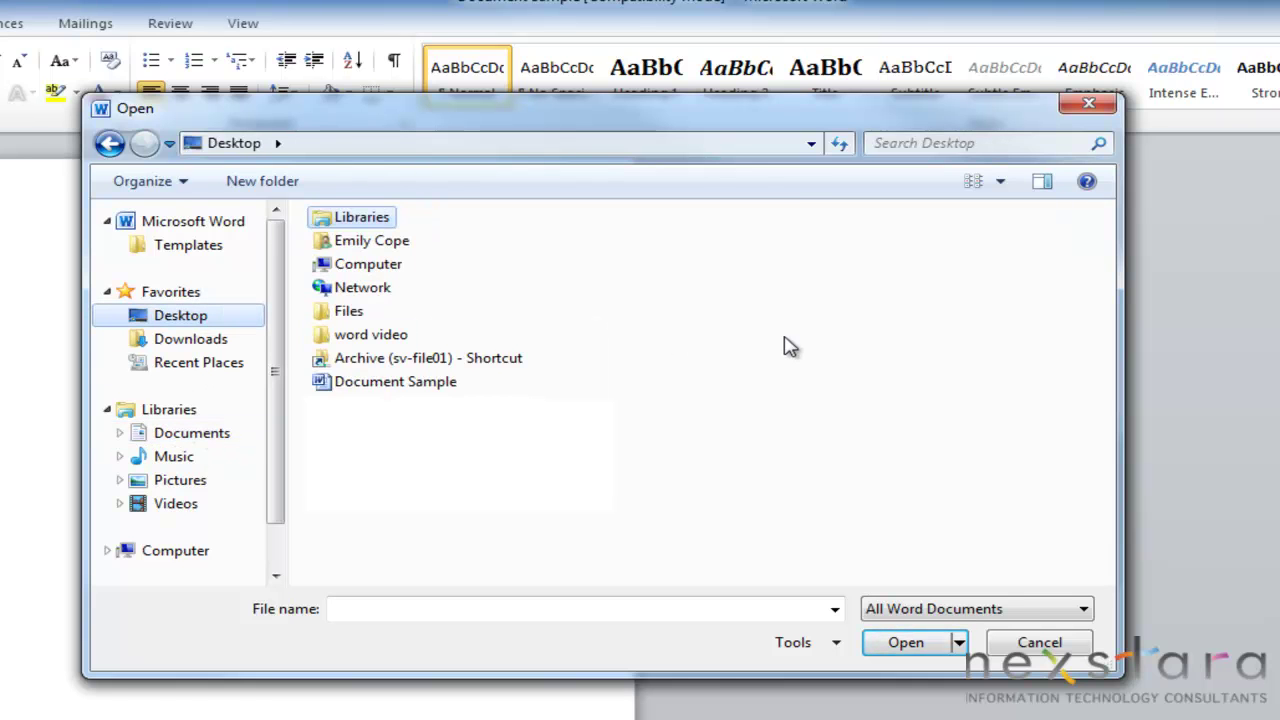
# Step: Try the Small Icons and Tiles views for the Desktop files, and return them to the List view
pyautogui.click(1000, 182)
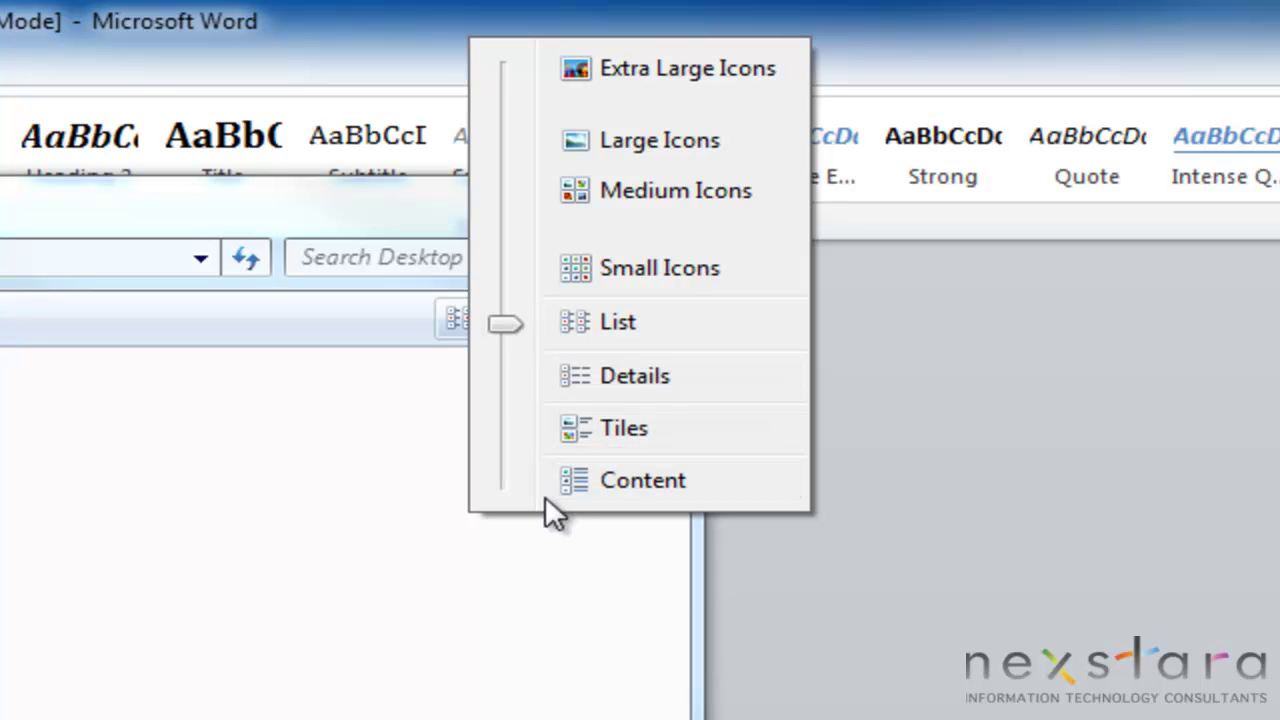
pyautogui.click(635, 322)
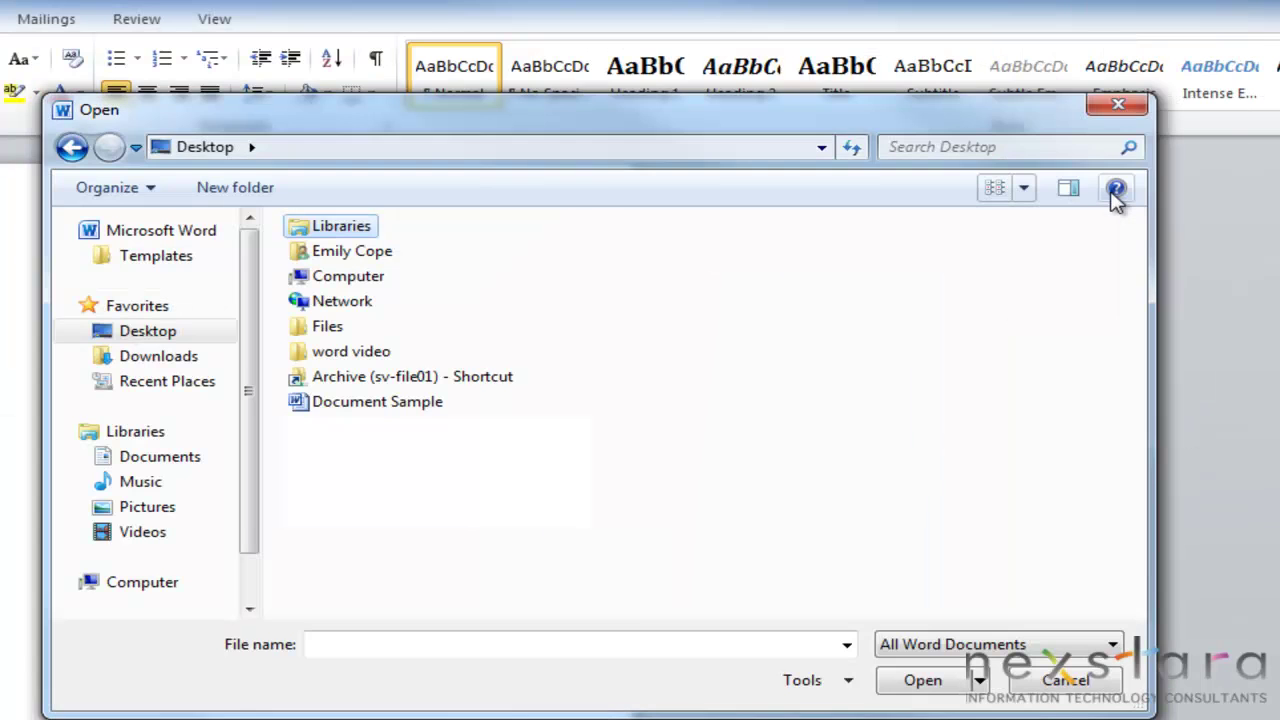
pyautogui.click(1023, 188)
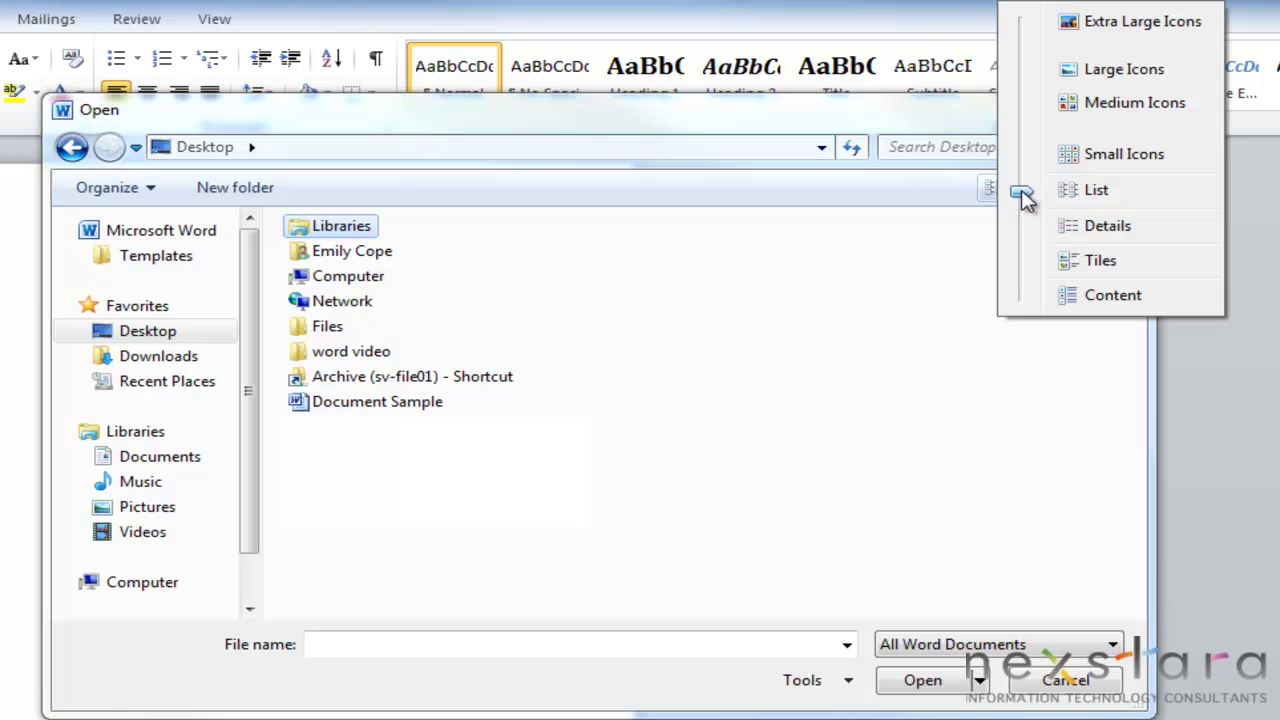
pyautogui.click(1112, 158)
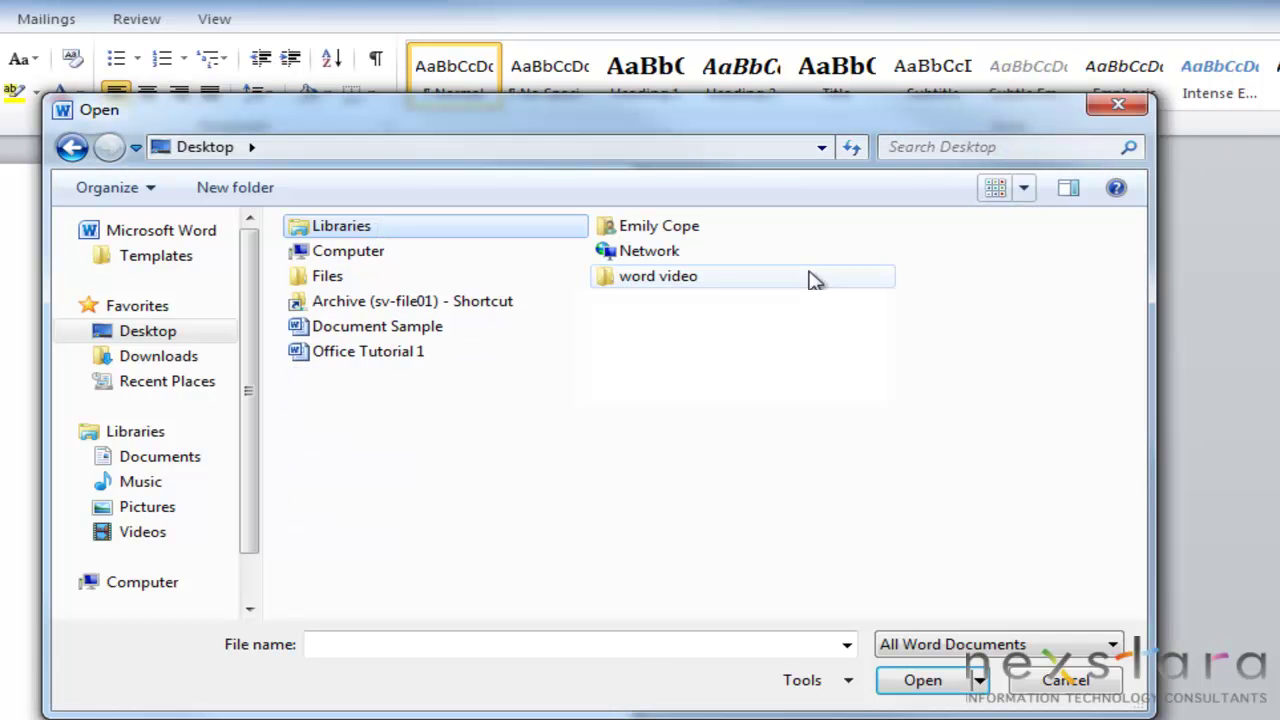
pyautogui.click(1025, 190)
pyautogui.click(1112, 300)
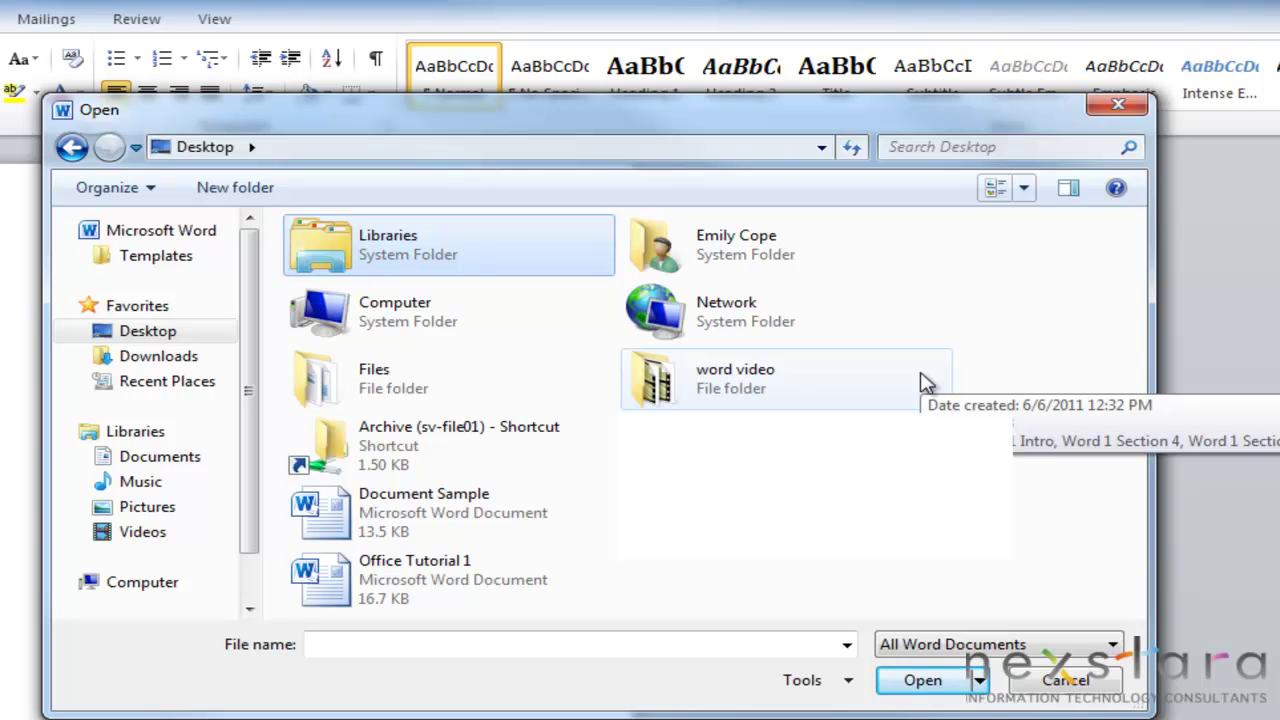
pyautogui.click(1022, 190)
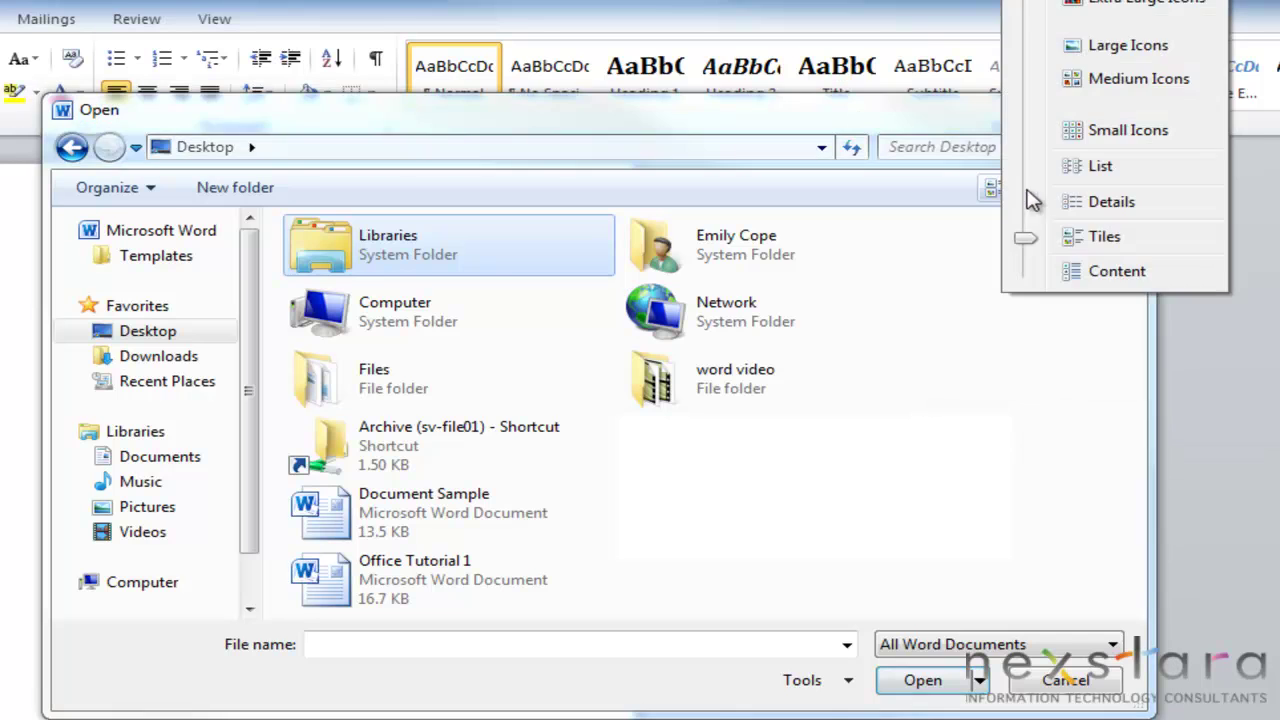
pyautogui.click(1100, 168)
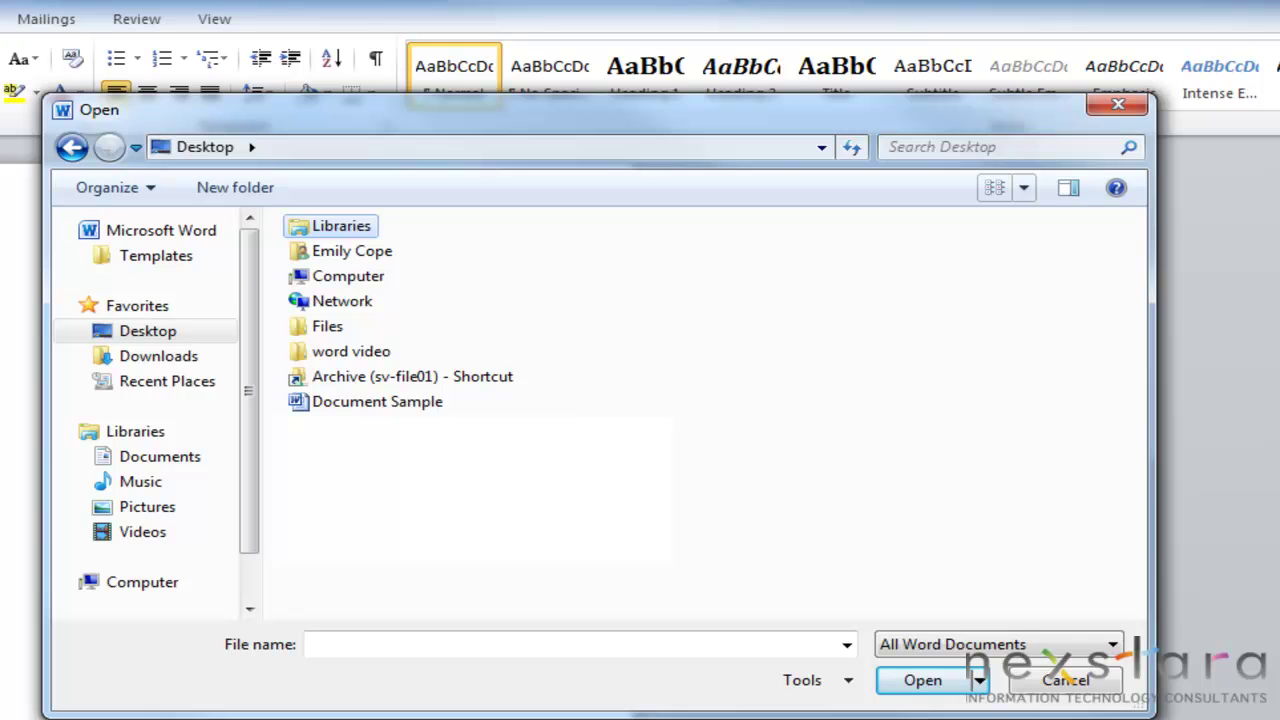
# Step: Select Document Sample on the Desktop, review the available ways of opening it, and open it normally
pyautogui.click(428, 404)
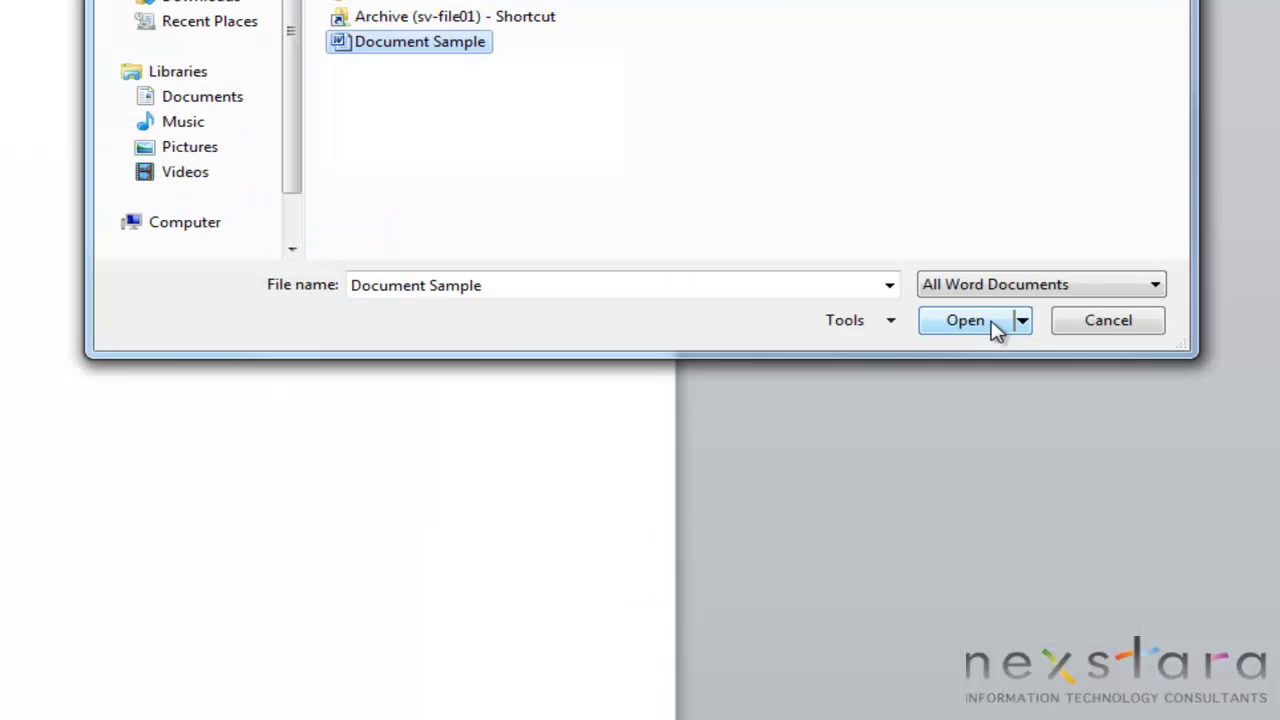
pyautogui.click(1023, 321)
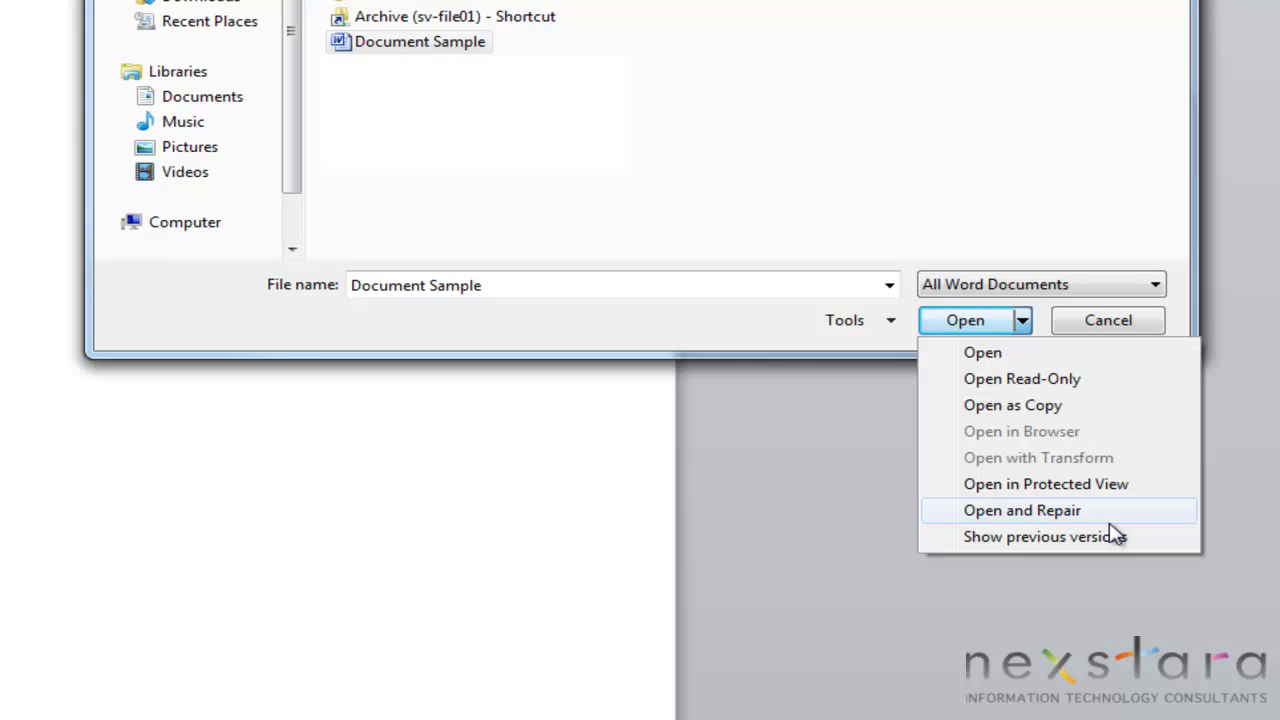
pyautogui.click(975, 330)
pyautogui.click(975, 330)
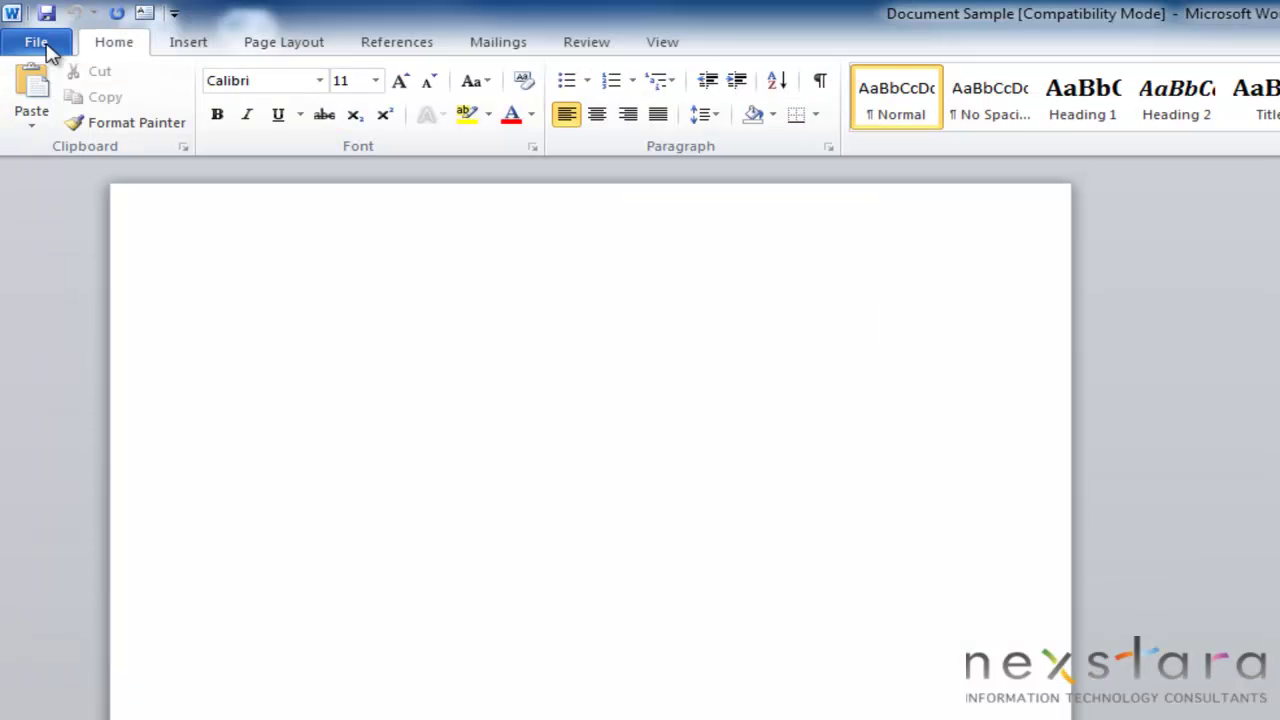
pyautogui.click(23, 25)
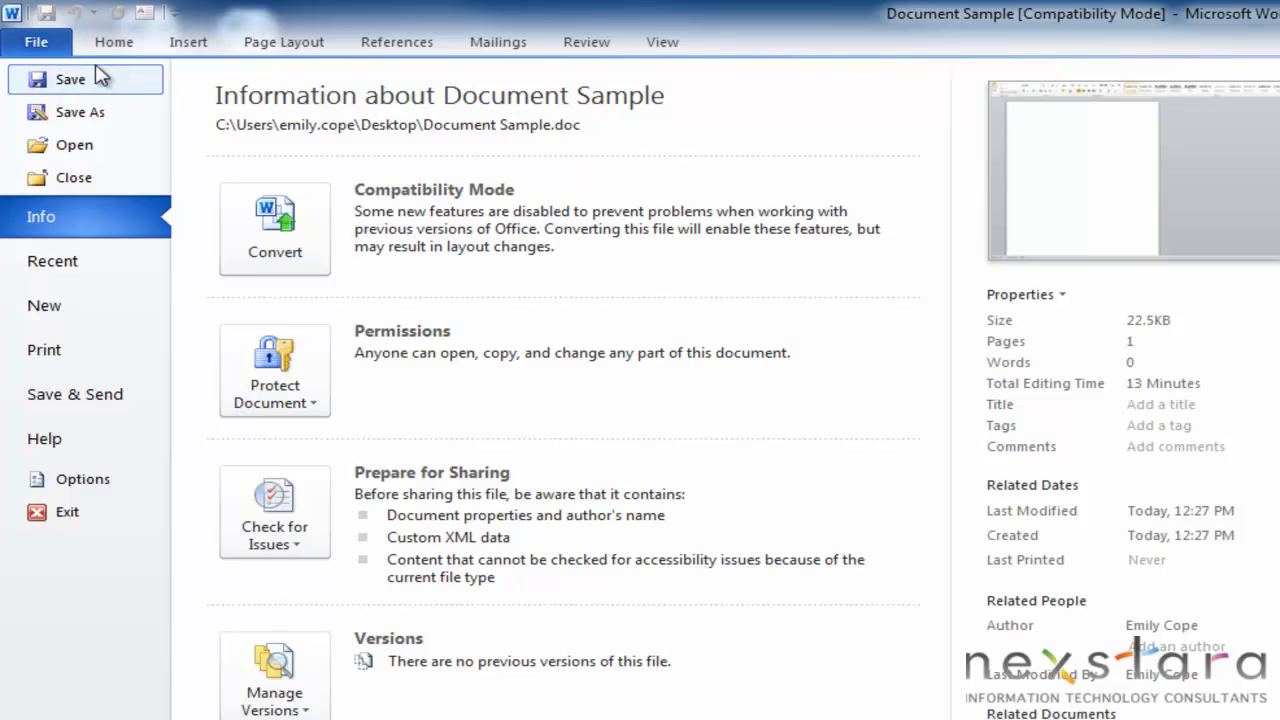
pyautogui.click(122, 46)
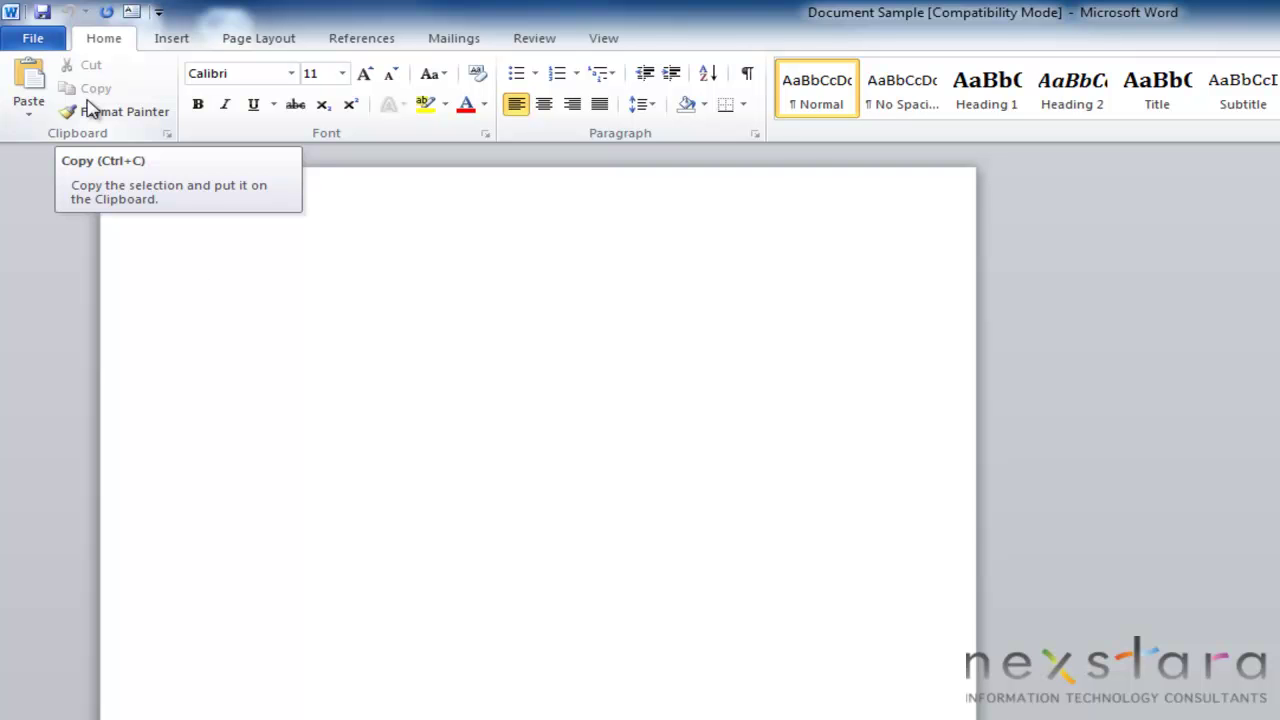
# Step: Bring up the Save As dialog for the document and show the Desktop folder
pyautogui.click(43, 43)
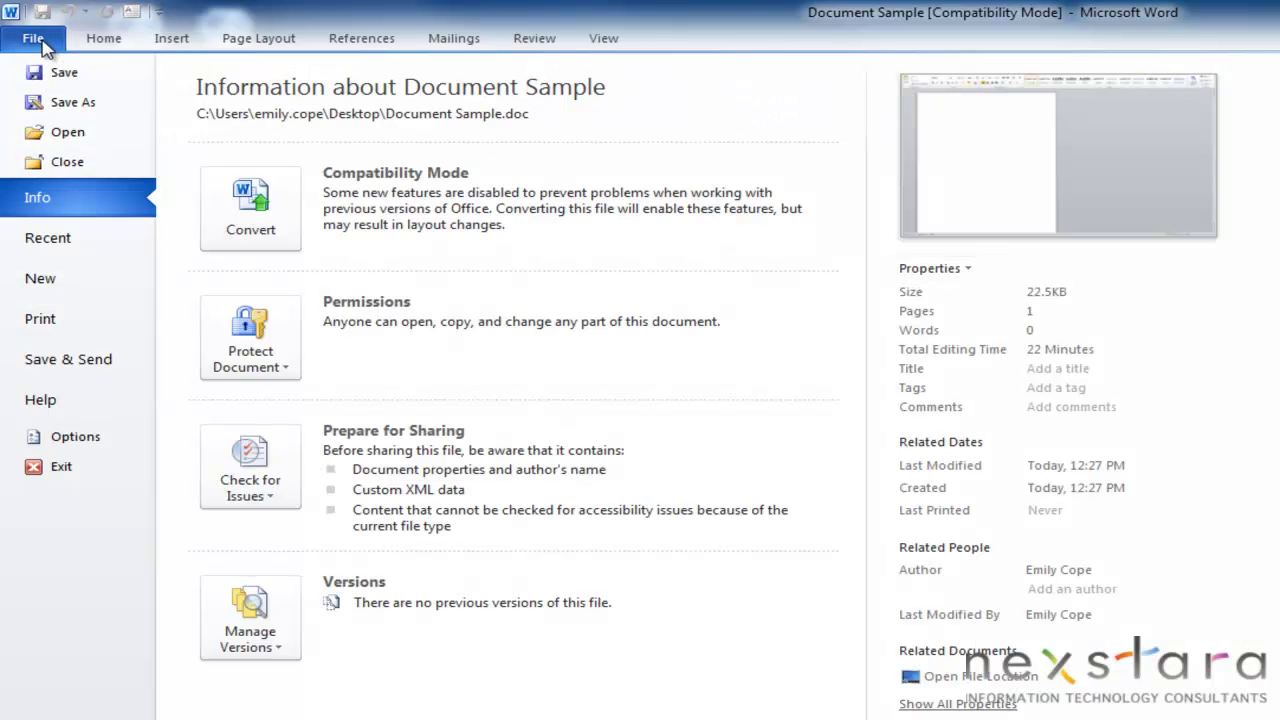
pyautogui.click(45, 103)
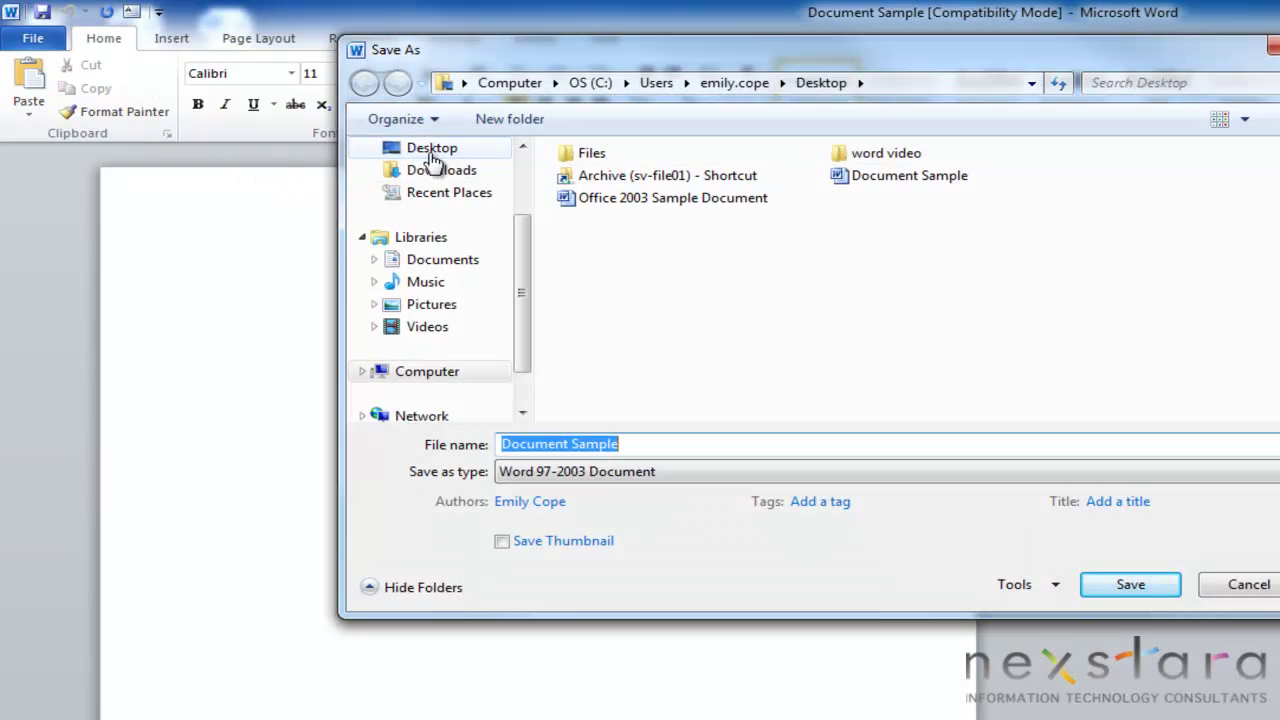
pyautogui.click(431, 151)
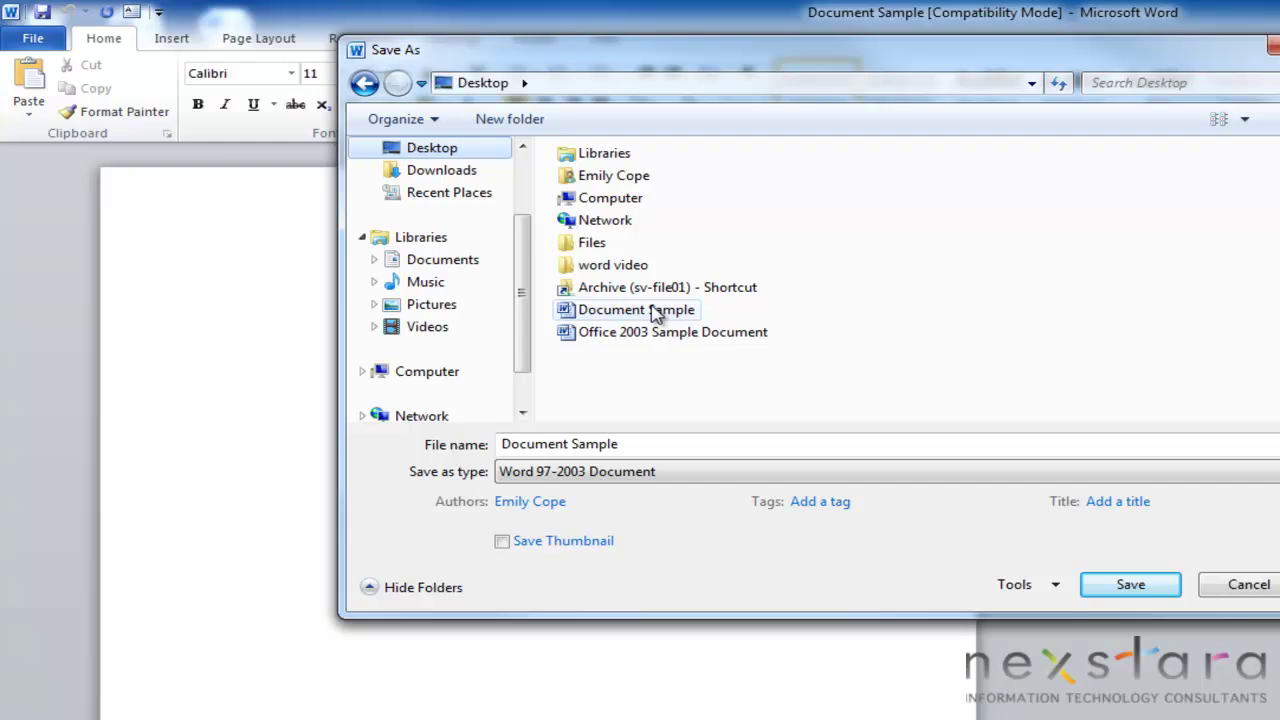
# Step: Set the Document Sample file on the Desktop to read-only in its properties and apply the change
pyautogui.click(655, 313)
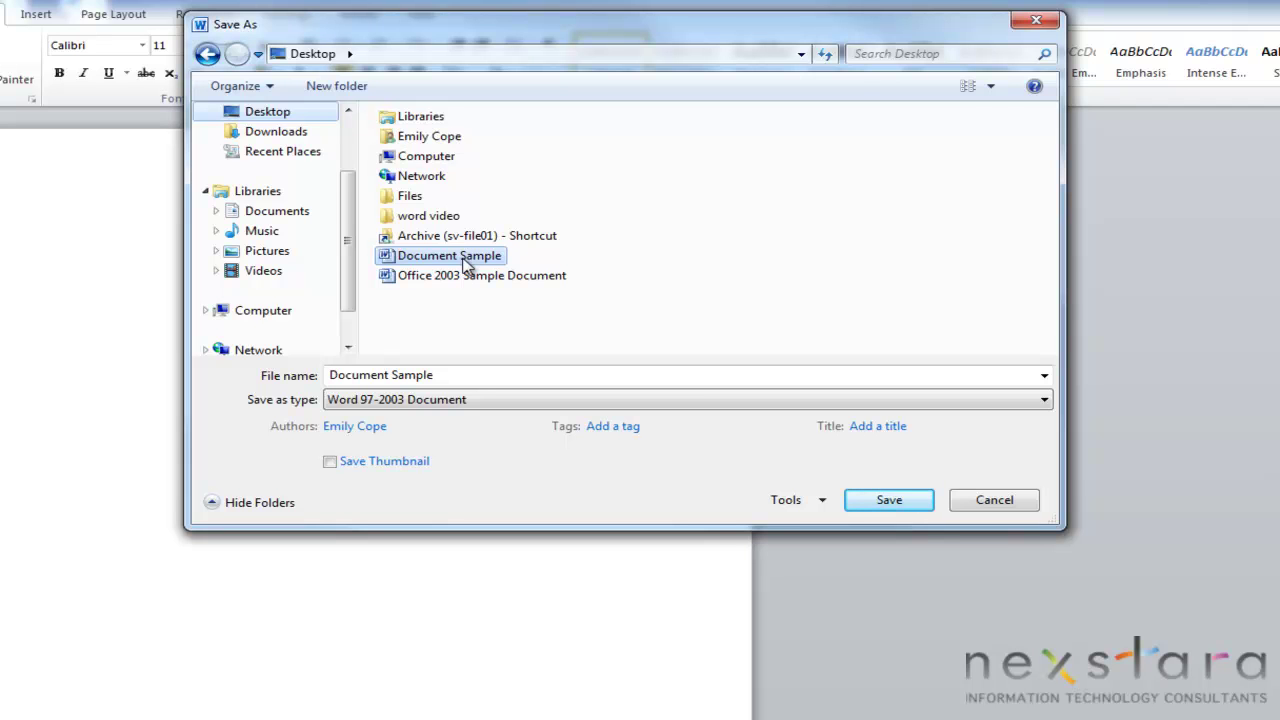
pyautogui.rightClick(464, 262)
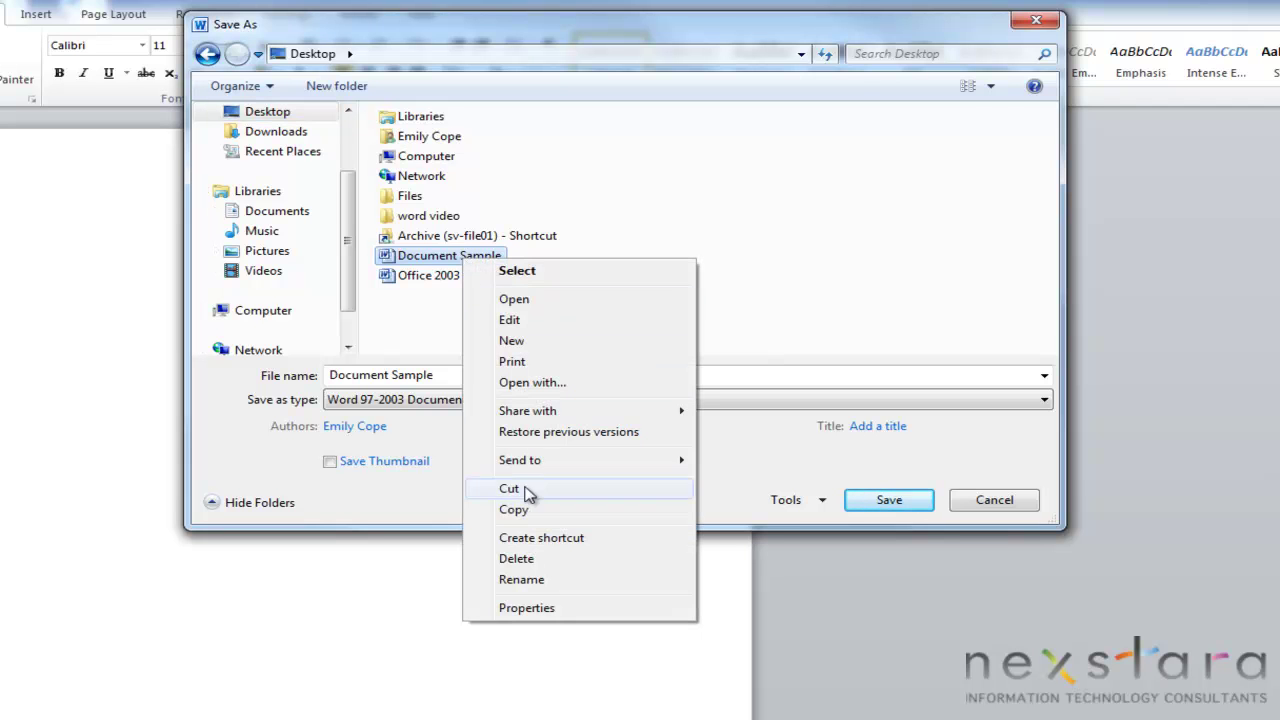
pyautogui.click(526, 605)
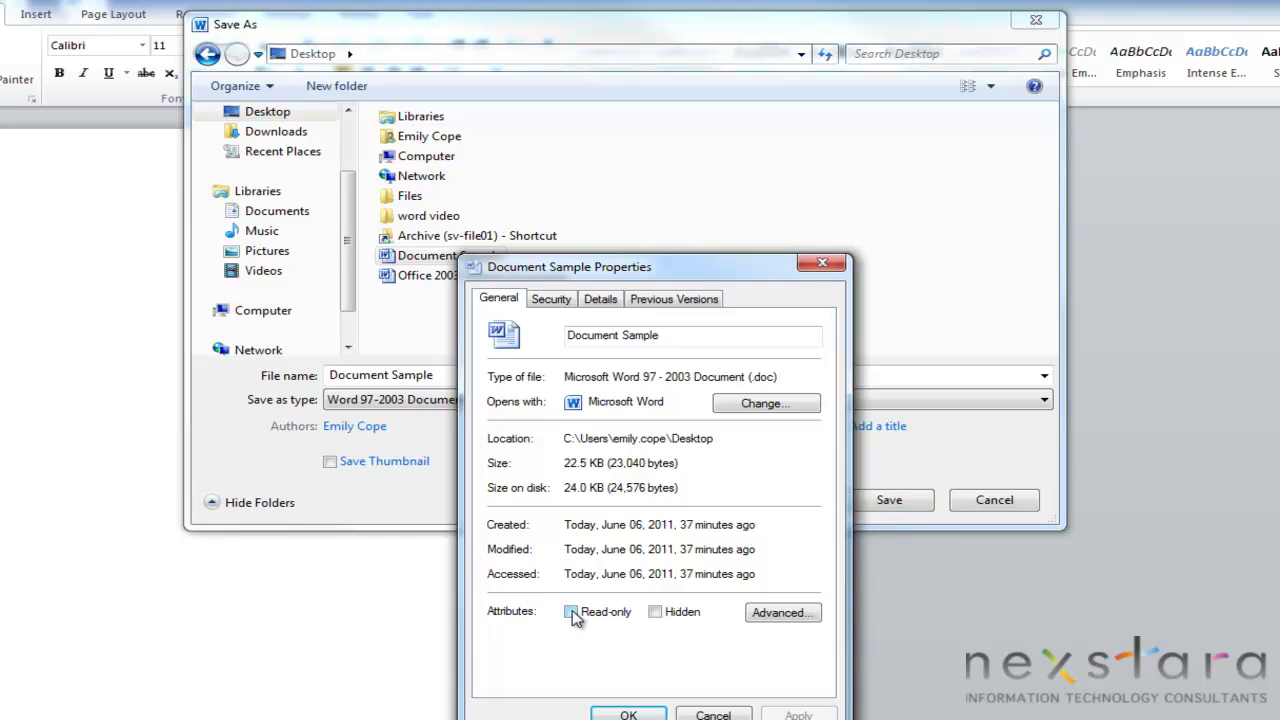
pyautogui.click(571, 612)
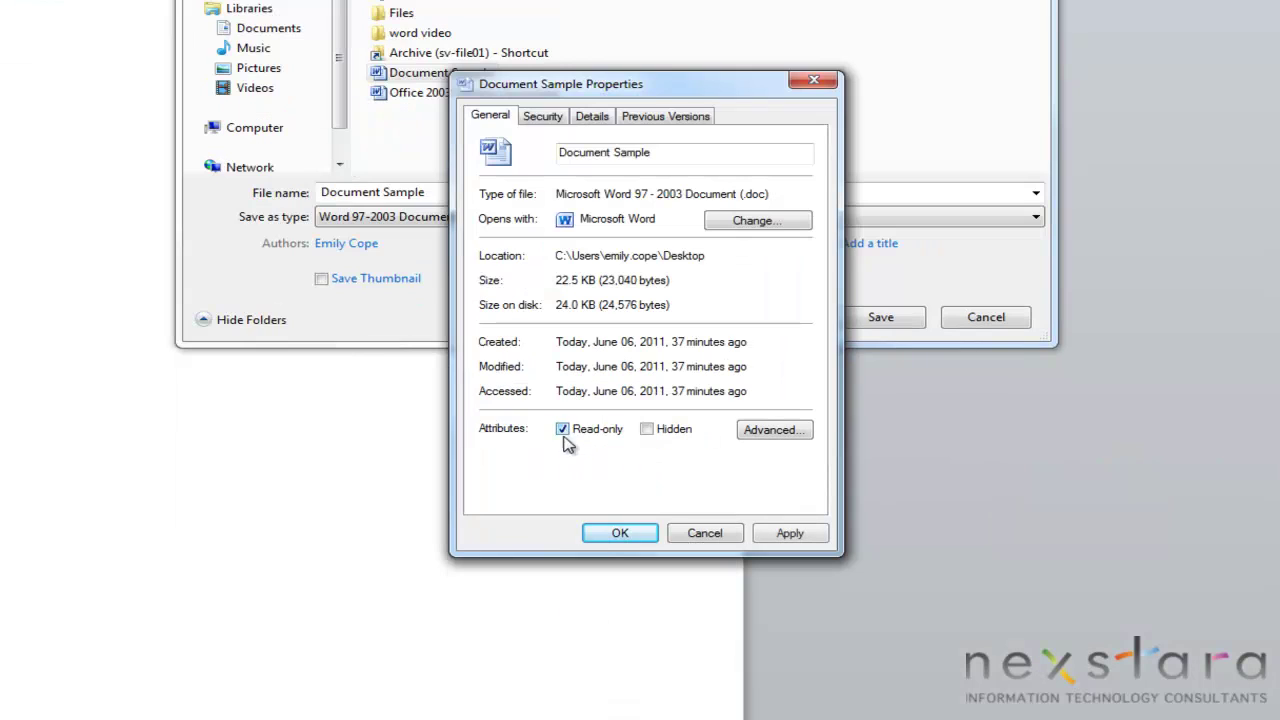
pyautogui.click(610, 536)
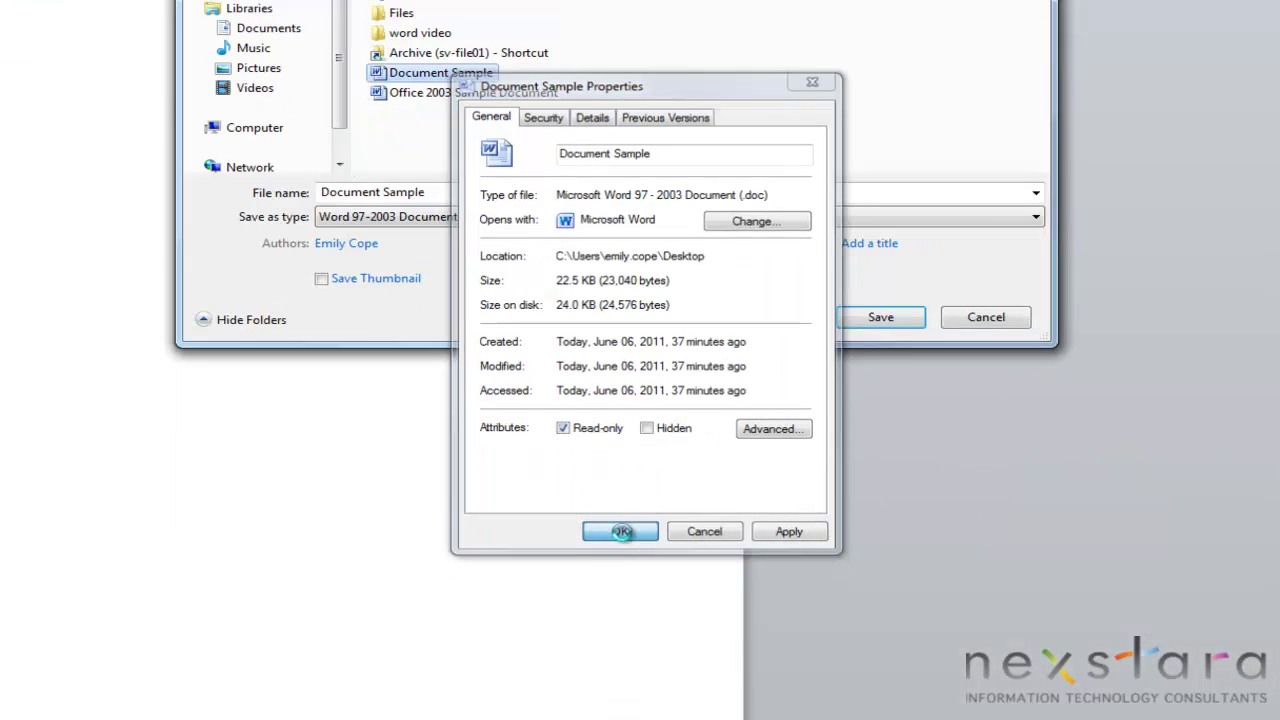